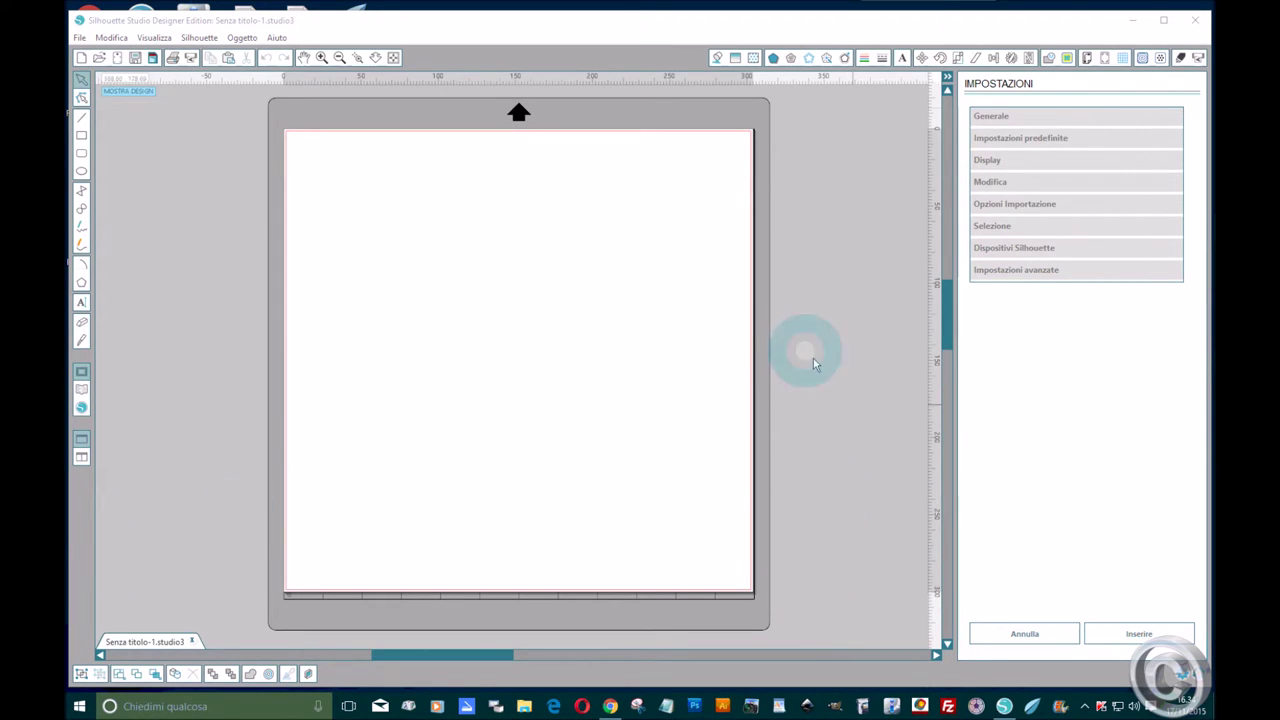
- Add a text object reading "1" in the upper part of the page
left_click(83, 304)
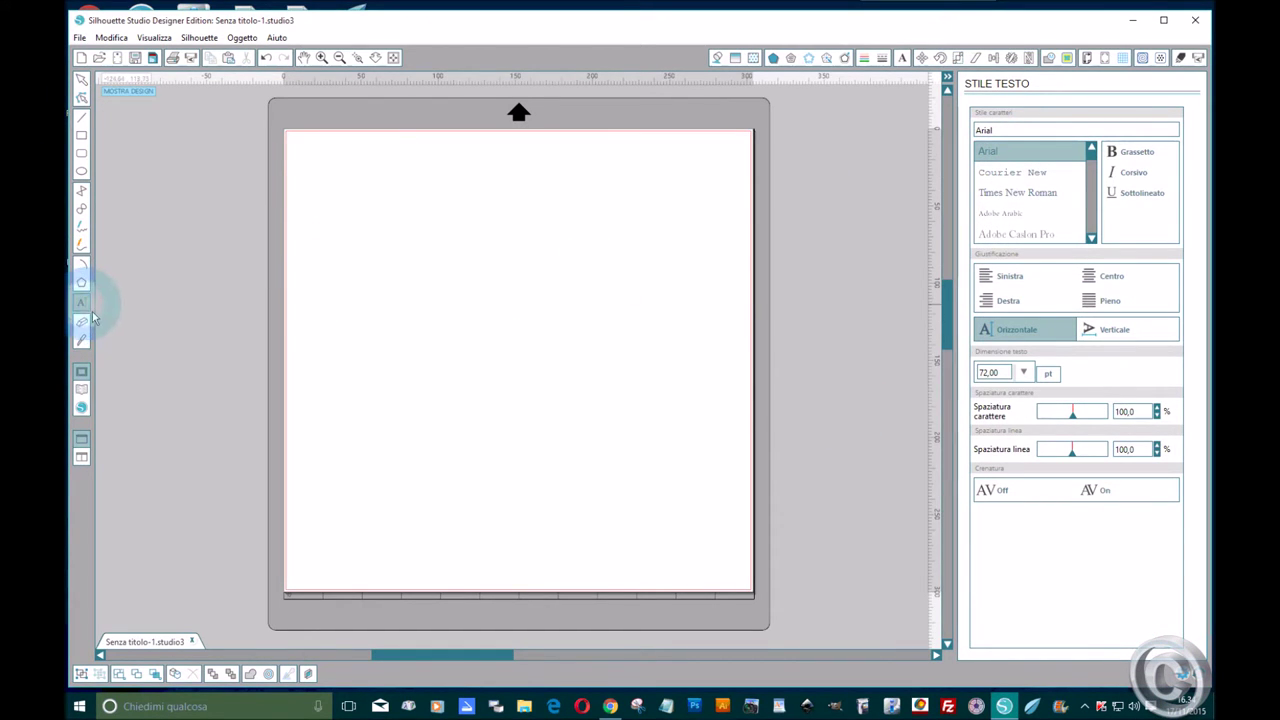
left_click(370, 256)
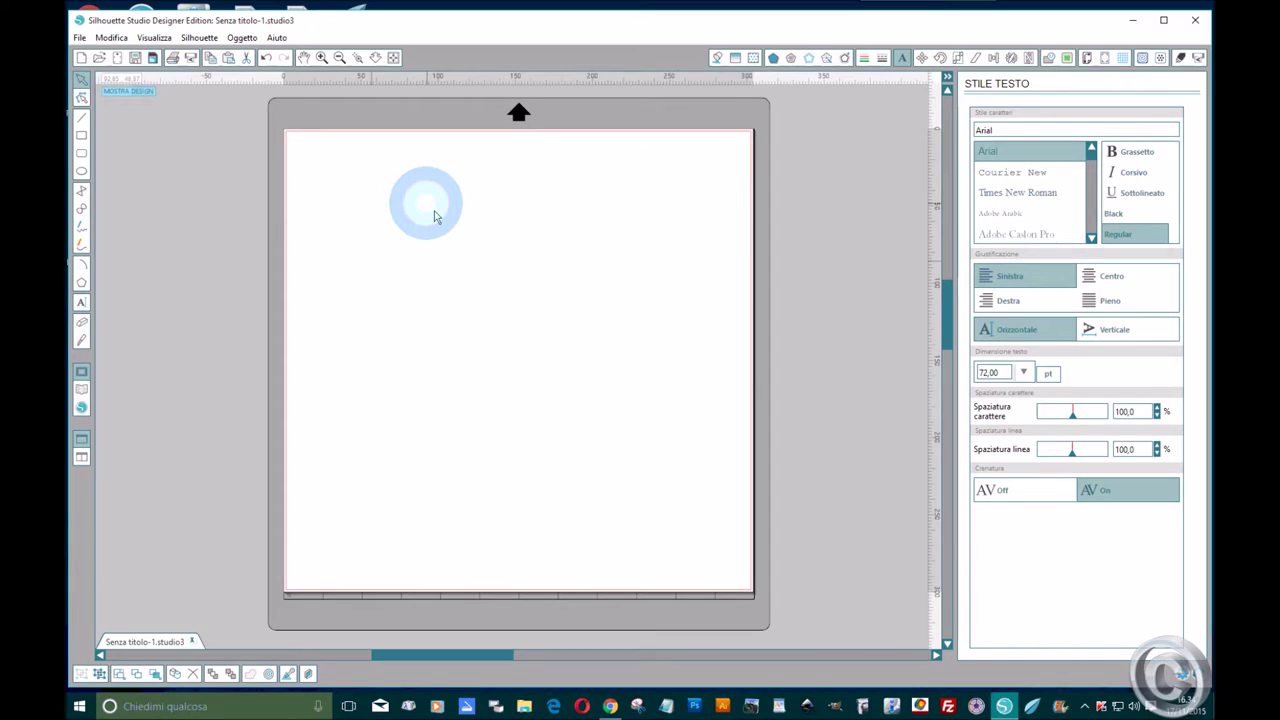
type("1")
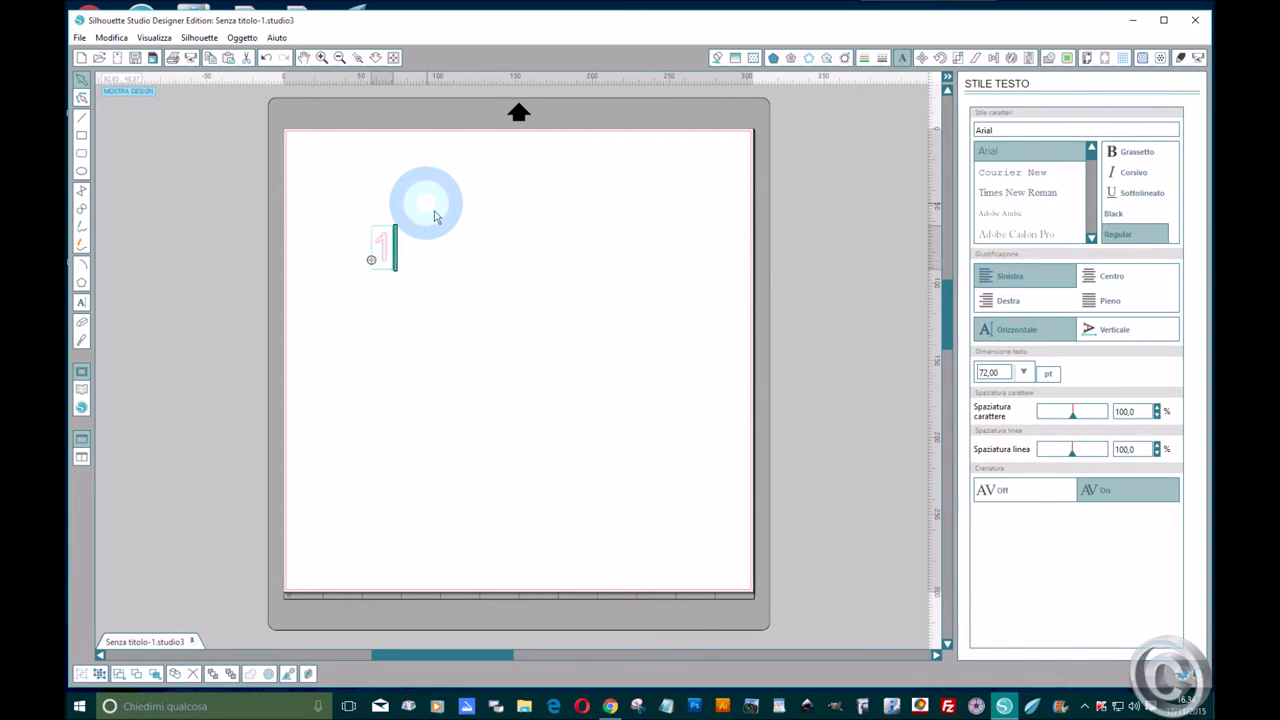
- Try the Androgyne font for the text "1"
scroll(1018, 190, "down", 2)
scroll(1018, 200, "down", 3)
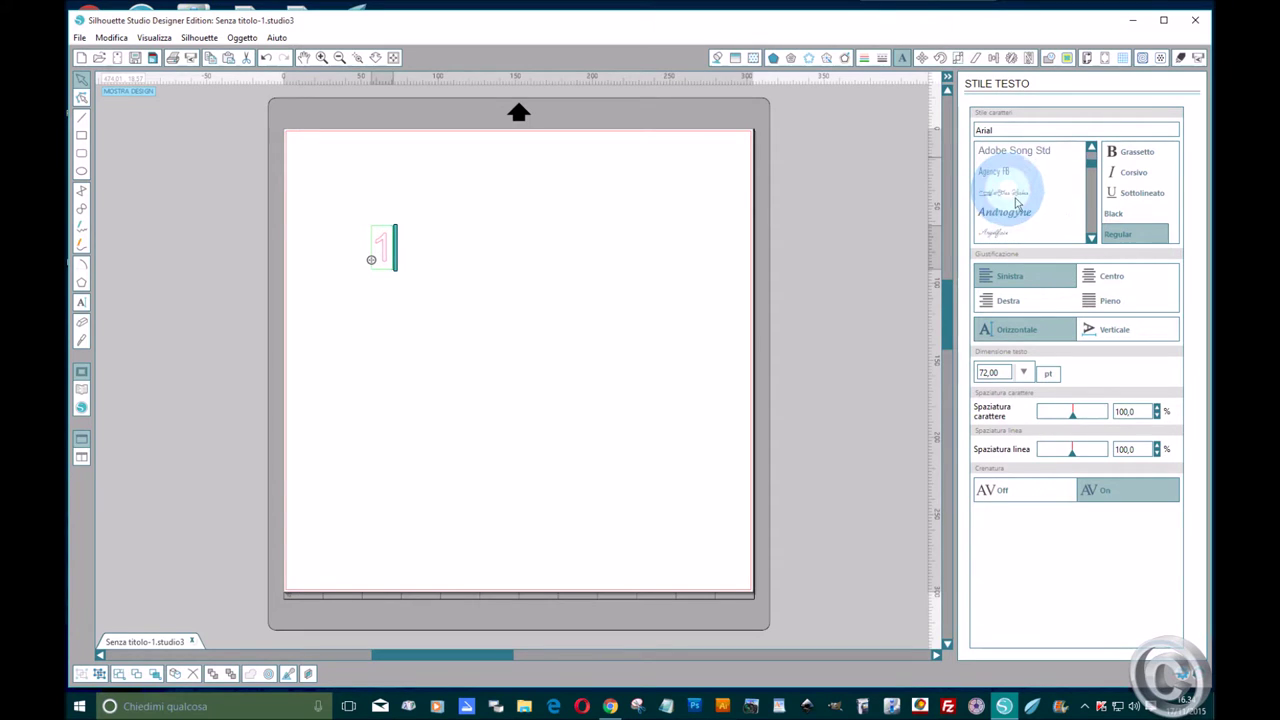
left_click(1005, 211)
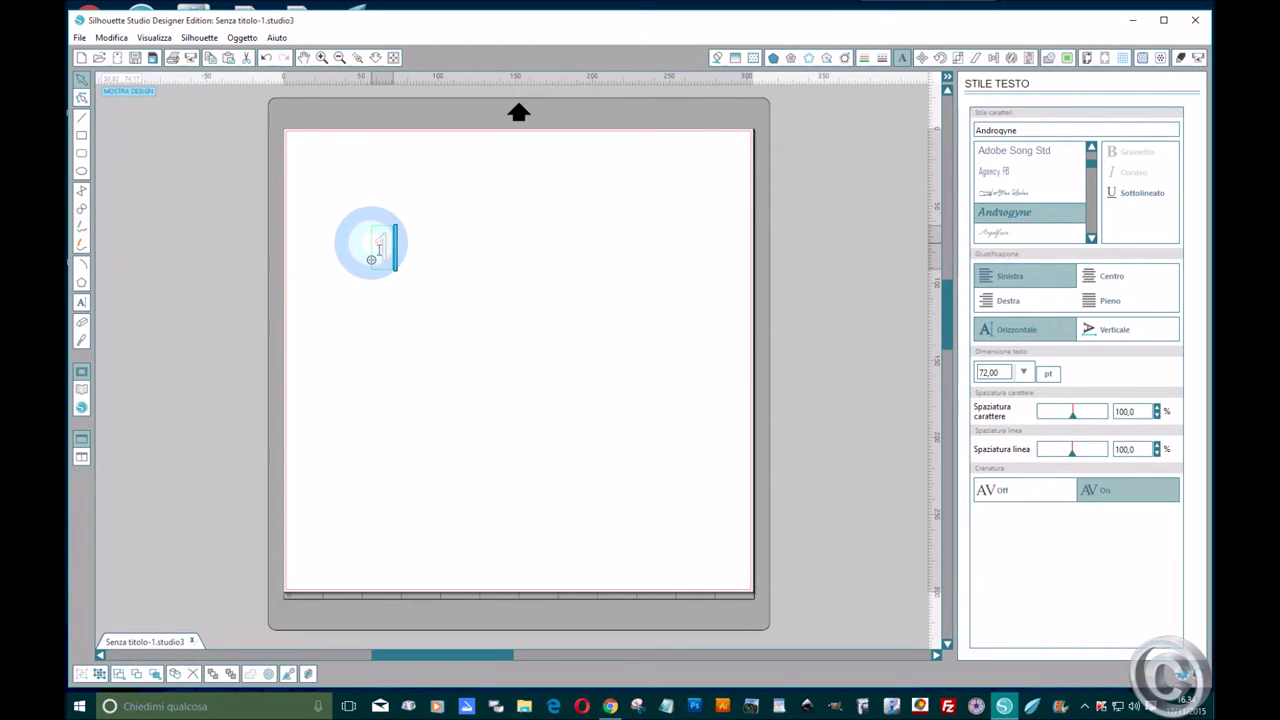
- Select the character "1" and change its font to Impact
left_click_drag(366, 243, 410, 250)
scroll(1005, 200, "down", 3)
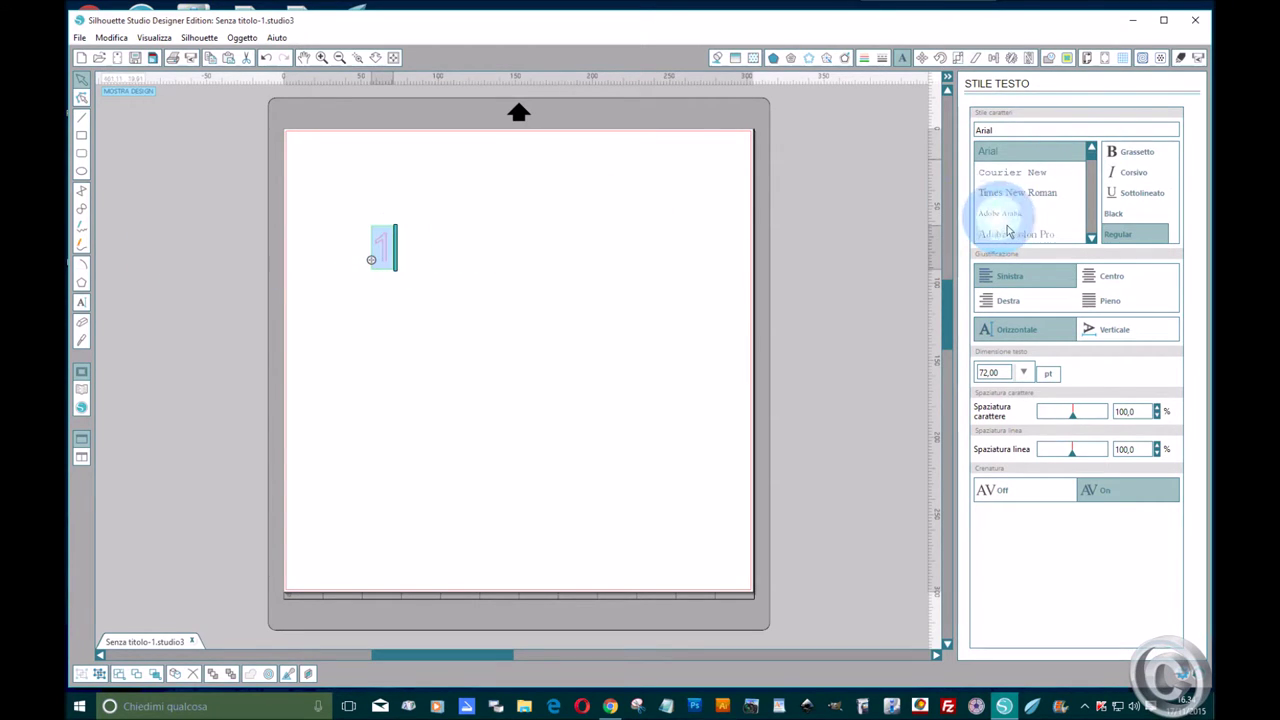
scroll(1010, 232, "down", 5)
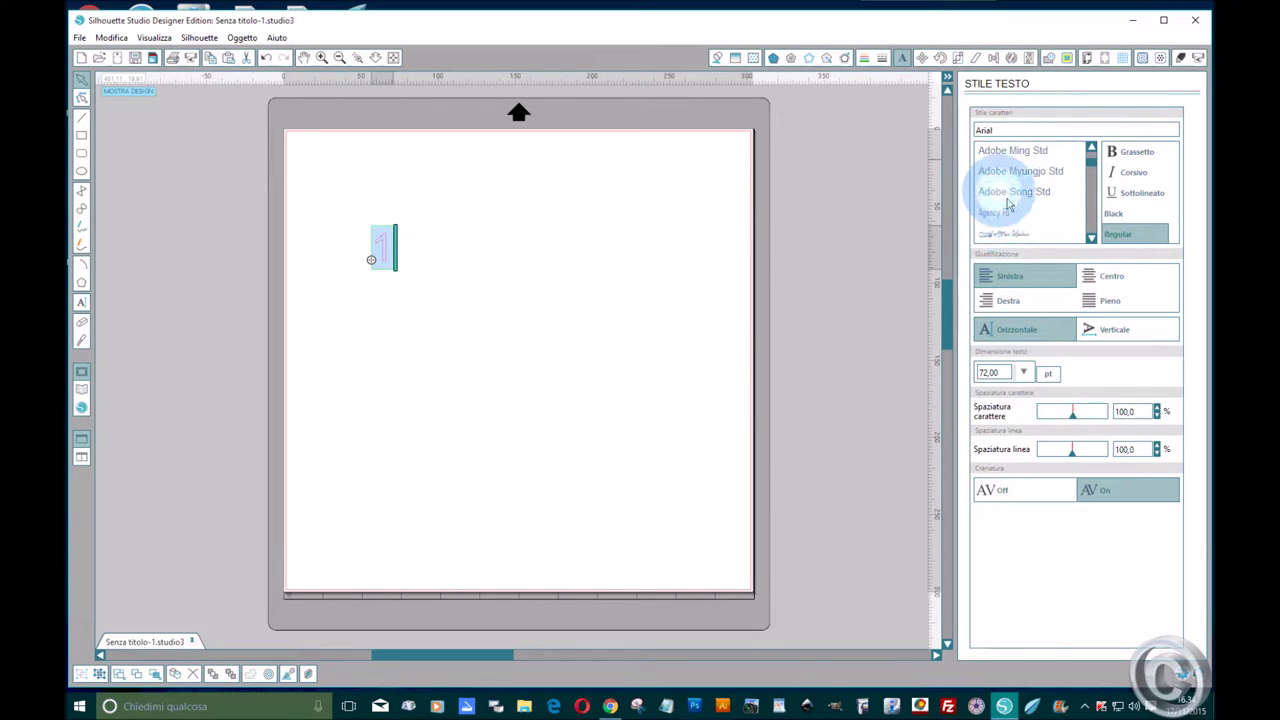
left_click(1008, 234)
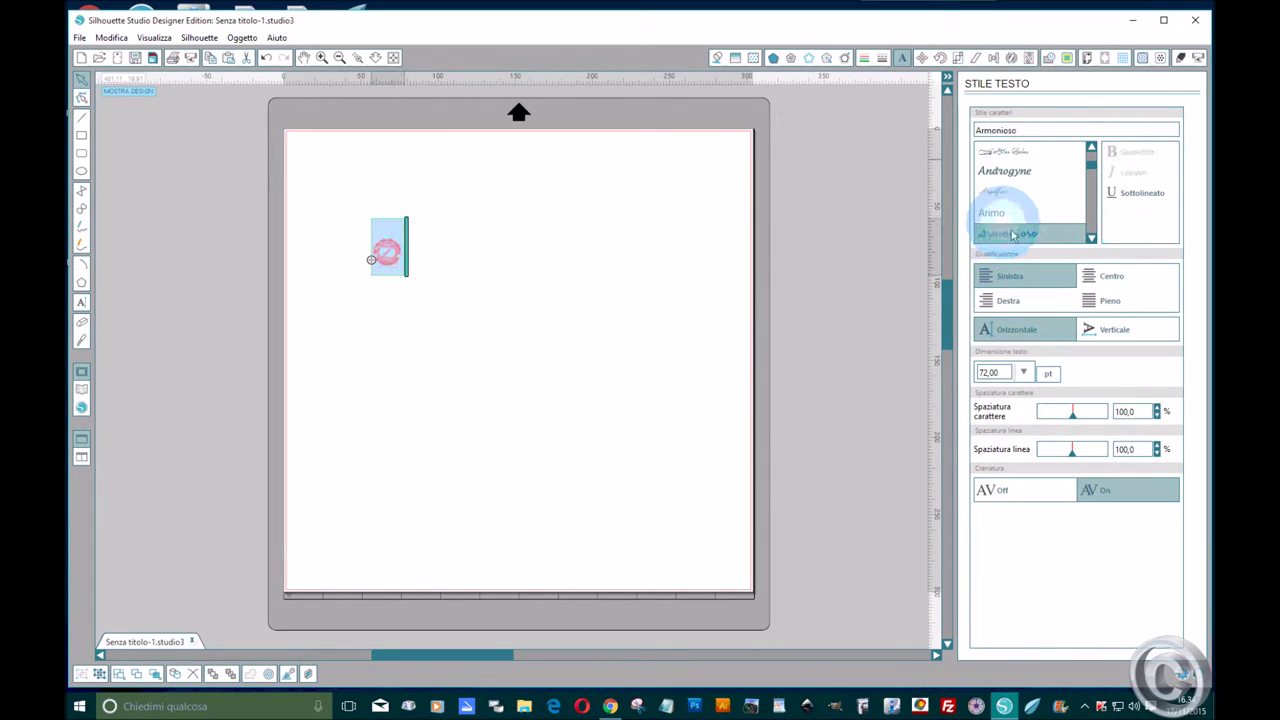
scroll(1014, 210, "down", 3)
left_click(1016, 195)
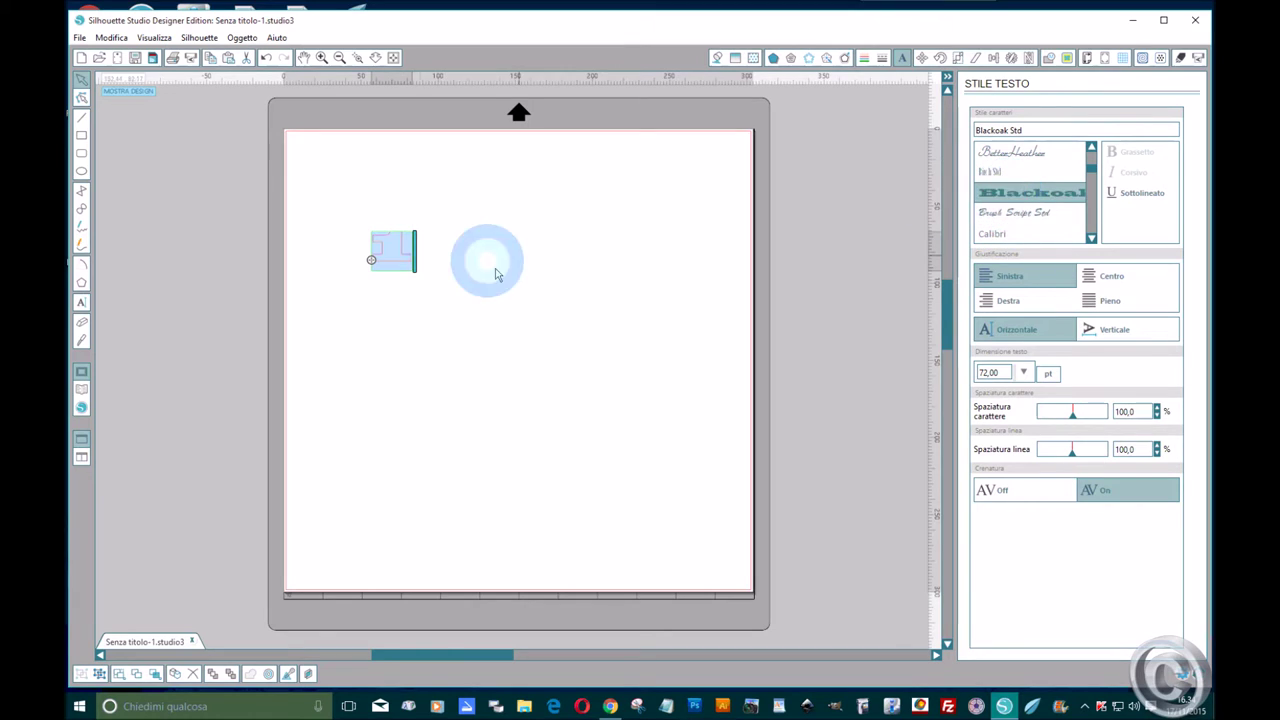
scroll(1018, 215, "down", 3)
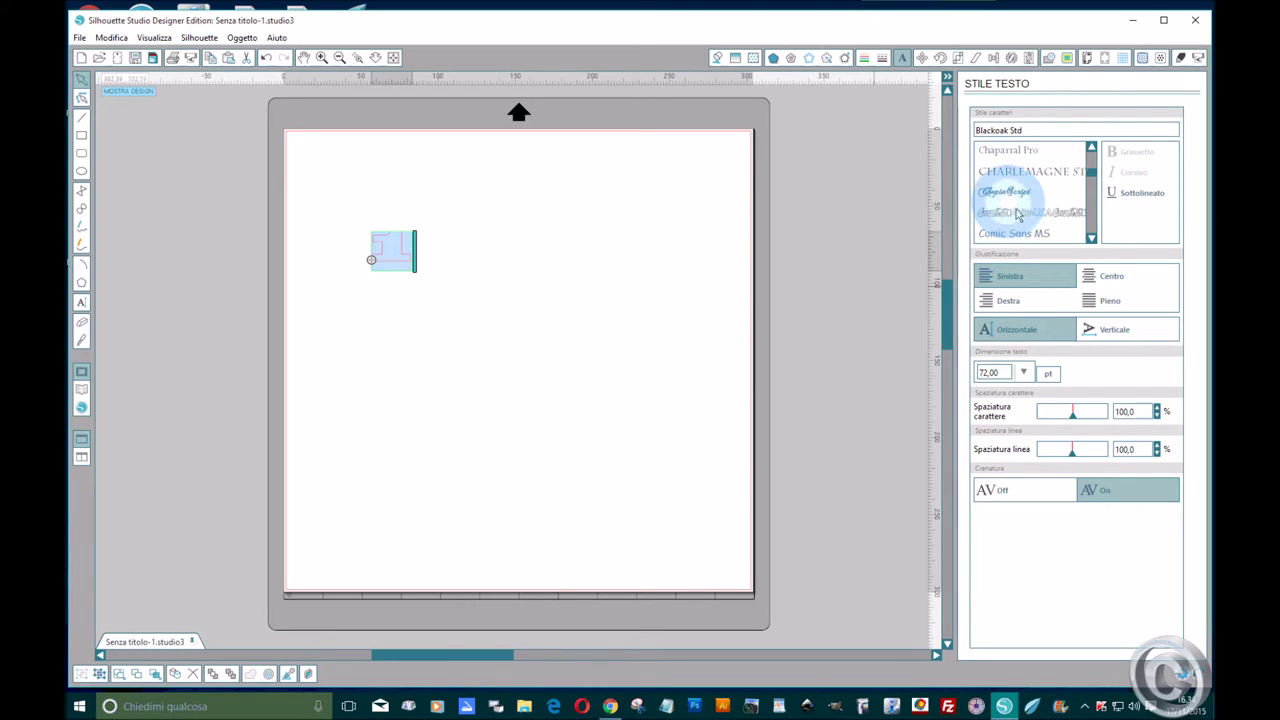
left_click(1016, 216)
left_click(392, 295)
left_click(390, 271)
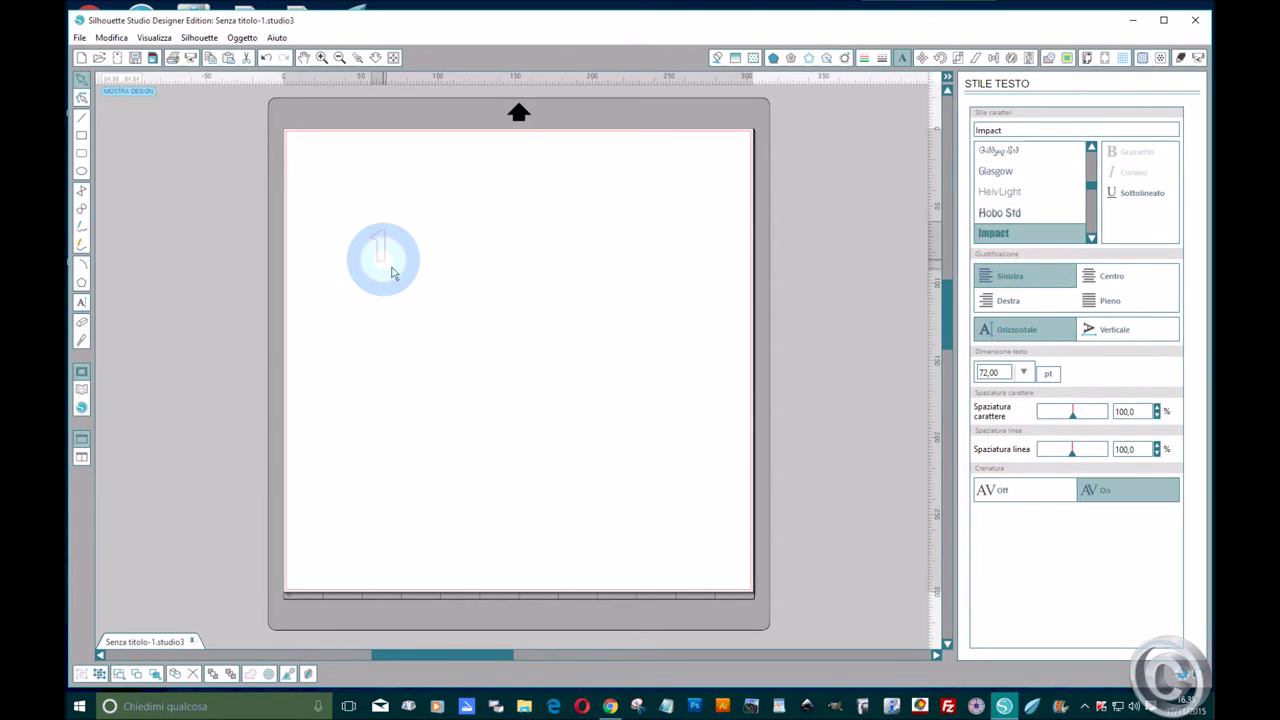
left_click(724, 453)
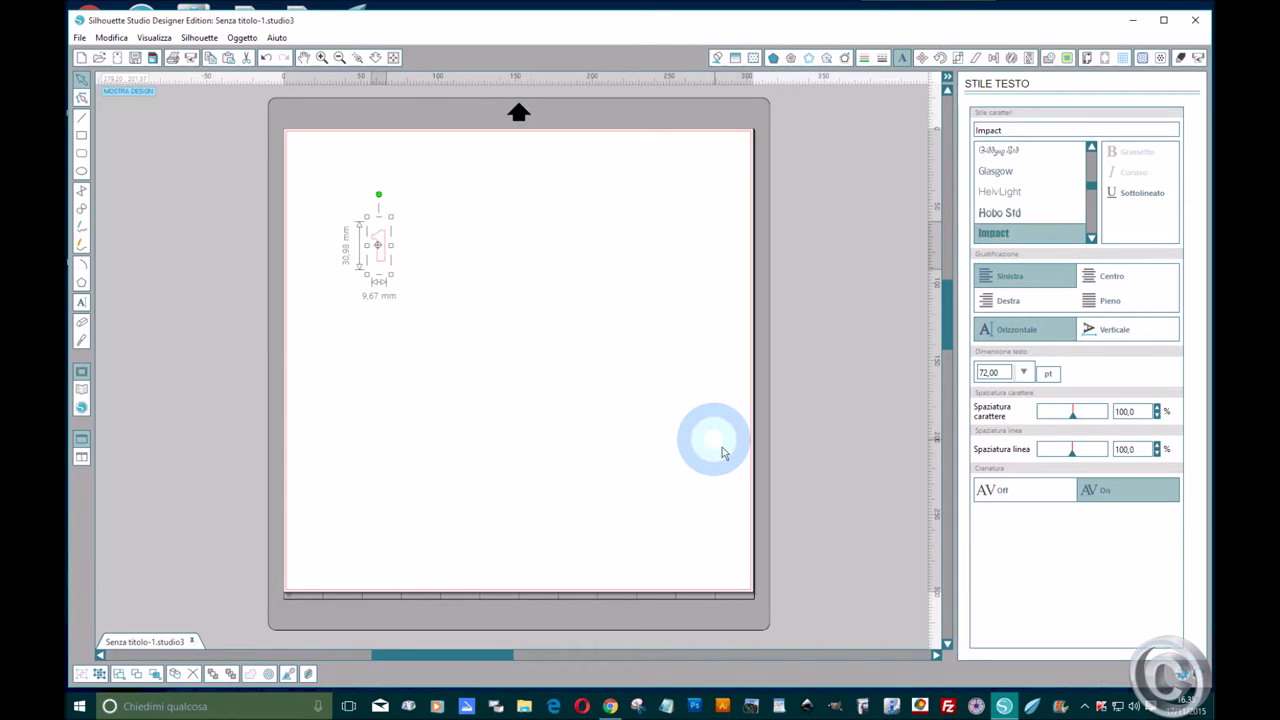
left_click(400, 230)
double_click(380, 258)
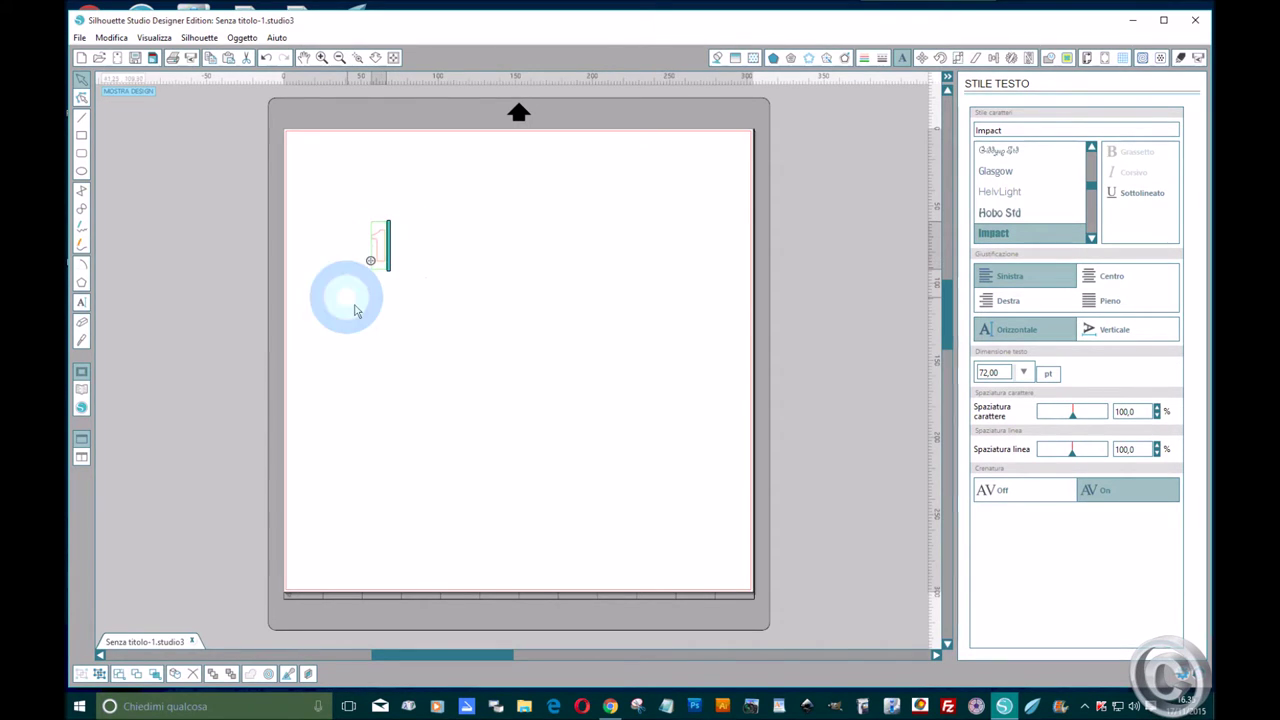
left_click(294, 246)
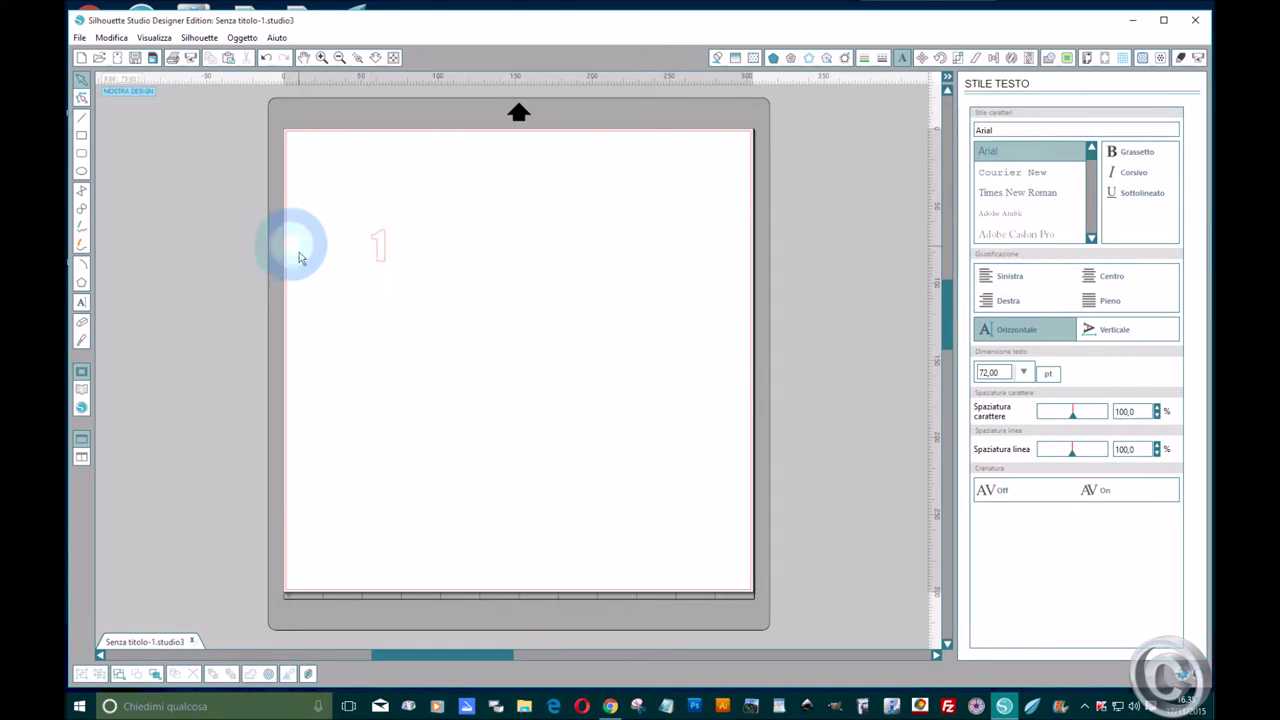
left_click(82, 302)
left_click(425, 263)
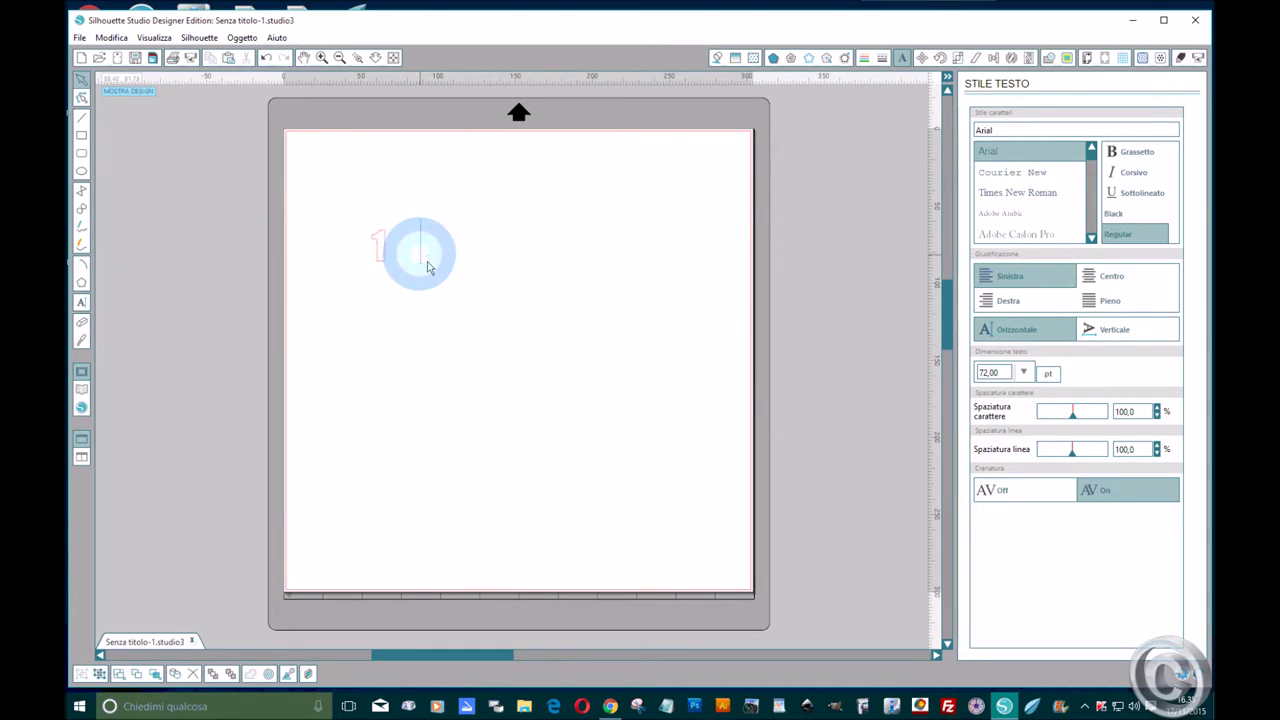
- Extend the Impact text with the numbers 2 to 9, separated by spaces, on the same line
left_click(424, 258)
type("2 3 ")
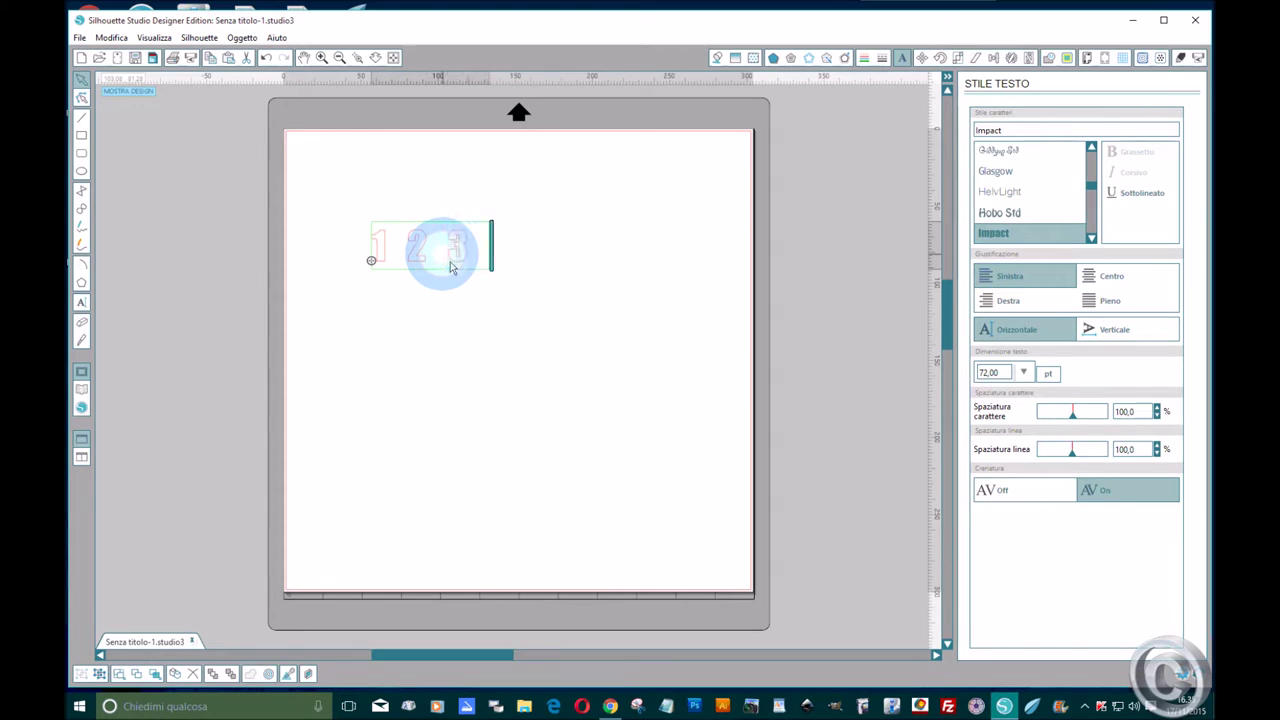
type("4 5 6 7")
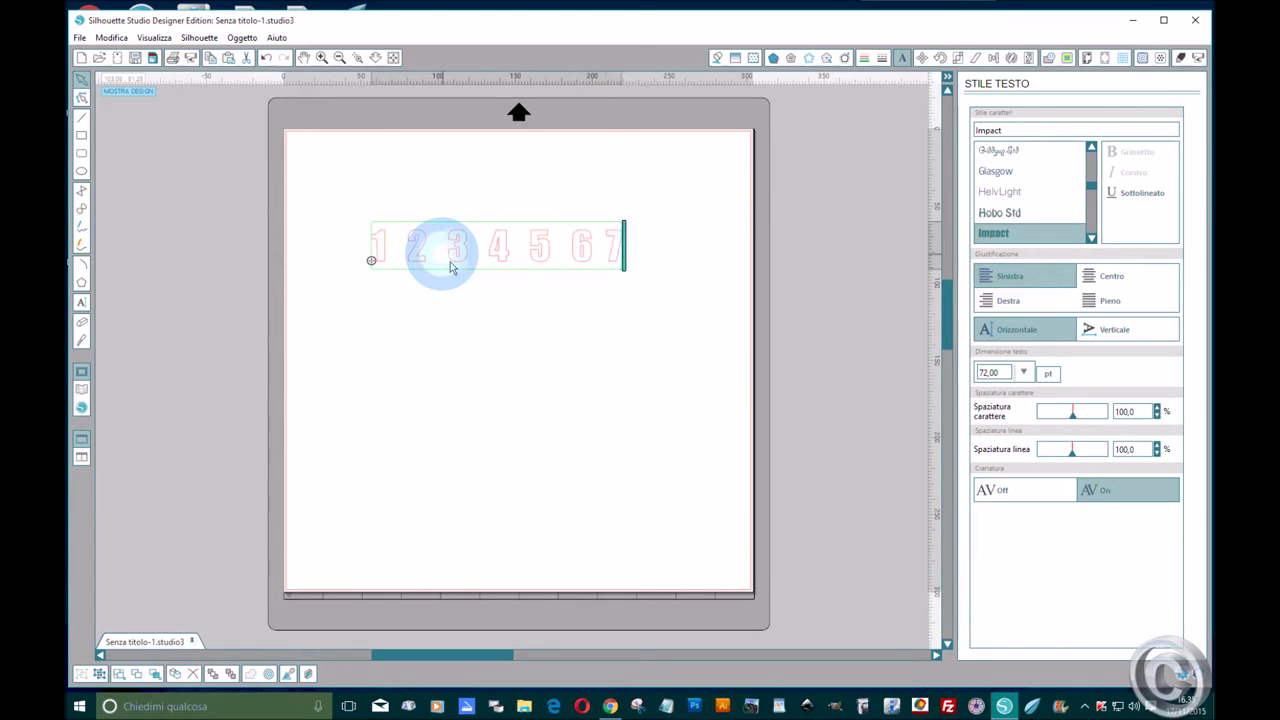
type(" 8 9")
- Add a second text line with the numbers 10 to 18 and a third with 19 to 25
key("Return")
type("10 11 12 13 14 15 16 17 18")
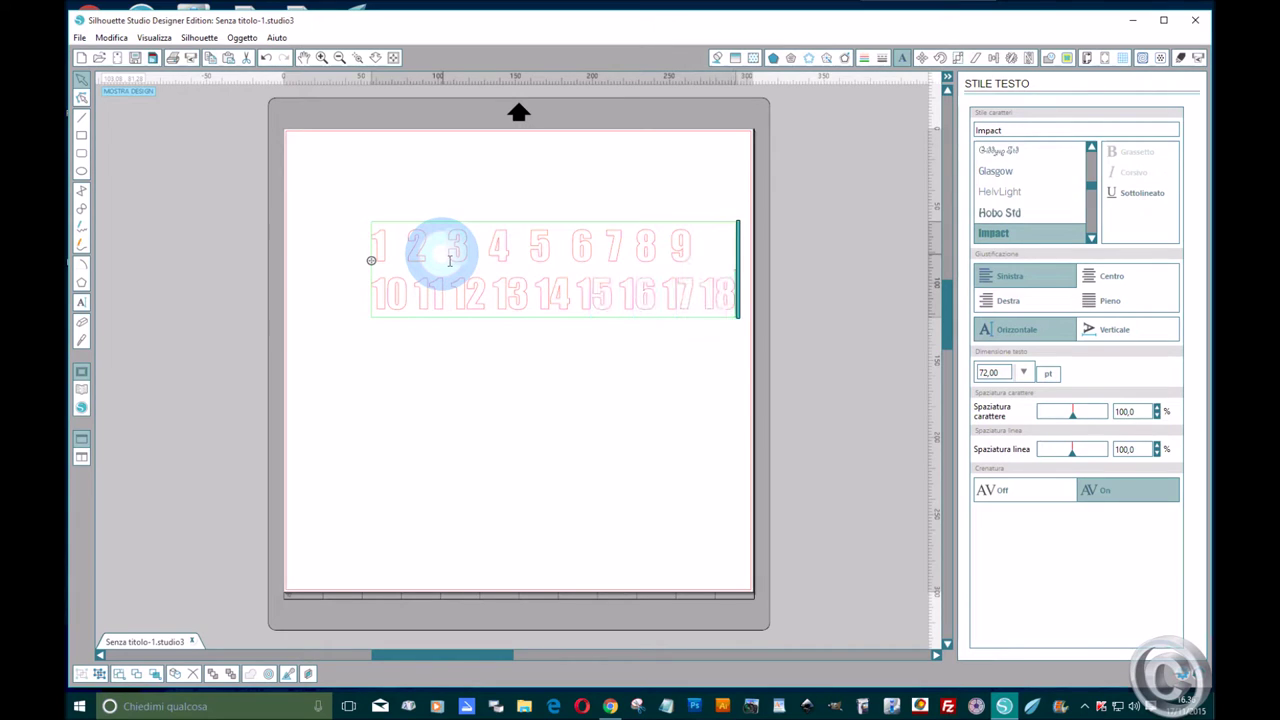
key("Return")
type("19 20 21 22 23 24 25")
key("Return")
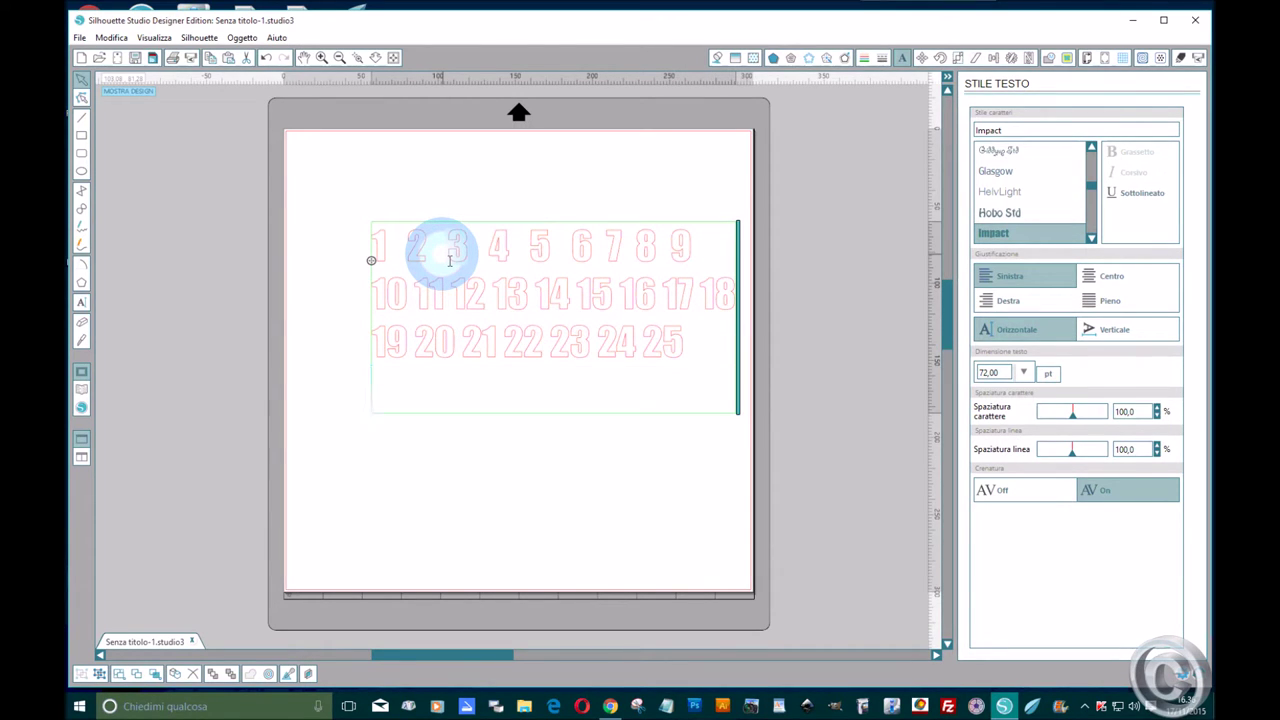
- Move the number text block slightly left and down on the page and select the whole block
left_click(688, 368)
left_click_drag(690, 371, 652, 381)
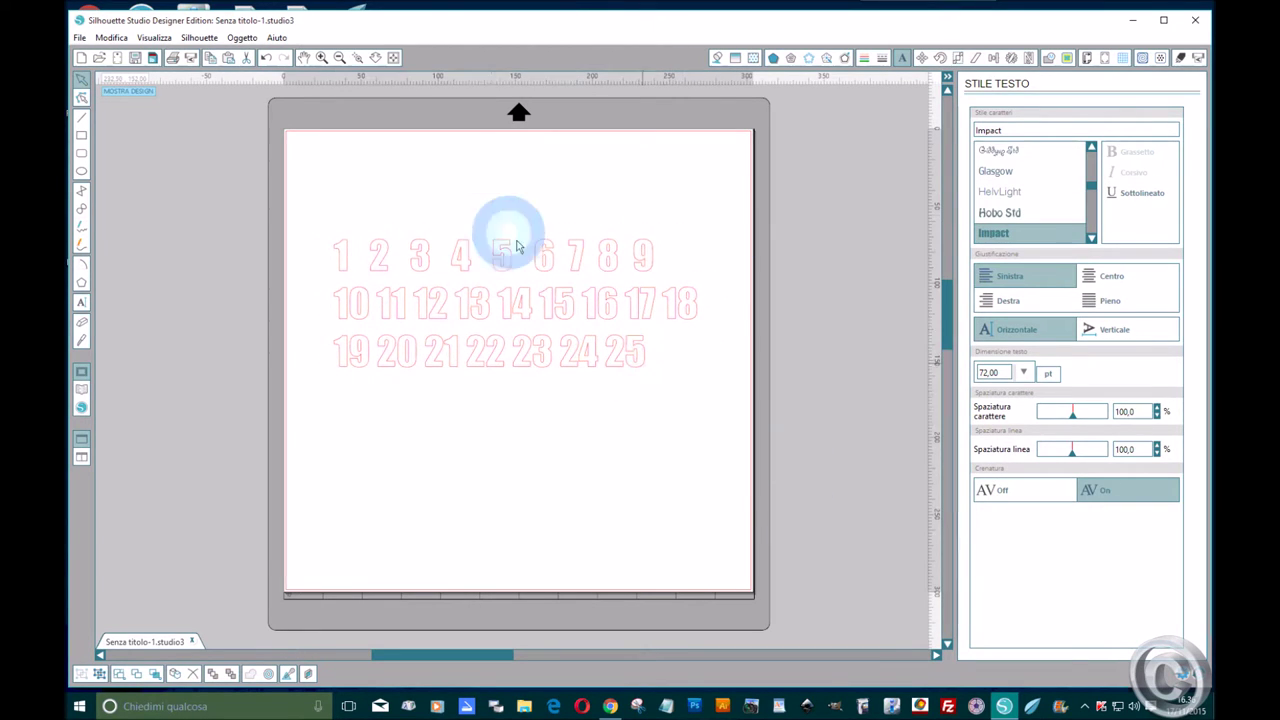
left_click(517, 247)
left_click_drag(320, 205, 716, 470)
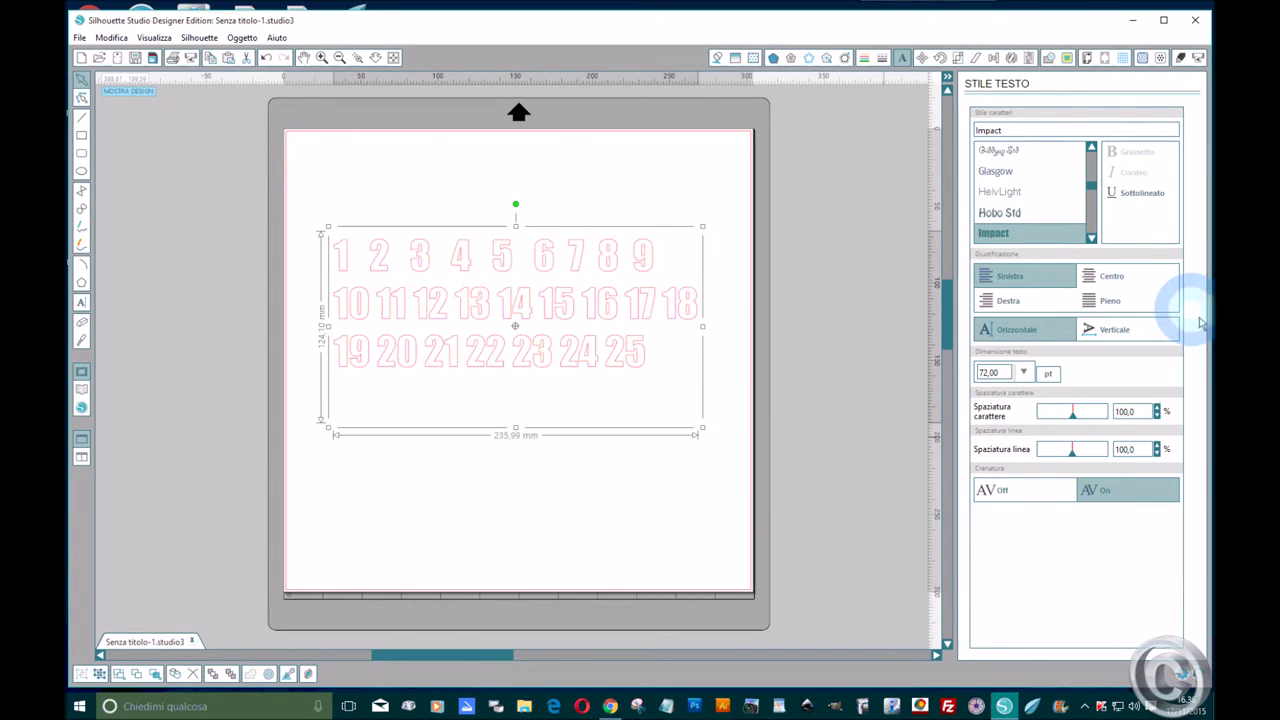
- Set the text size of all the numbers to 81 pt and place the block near the page's upper-left corner
double_click(348, 268)
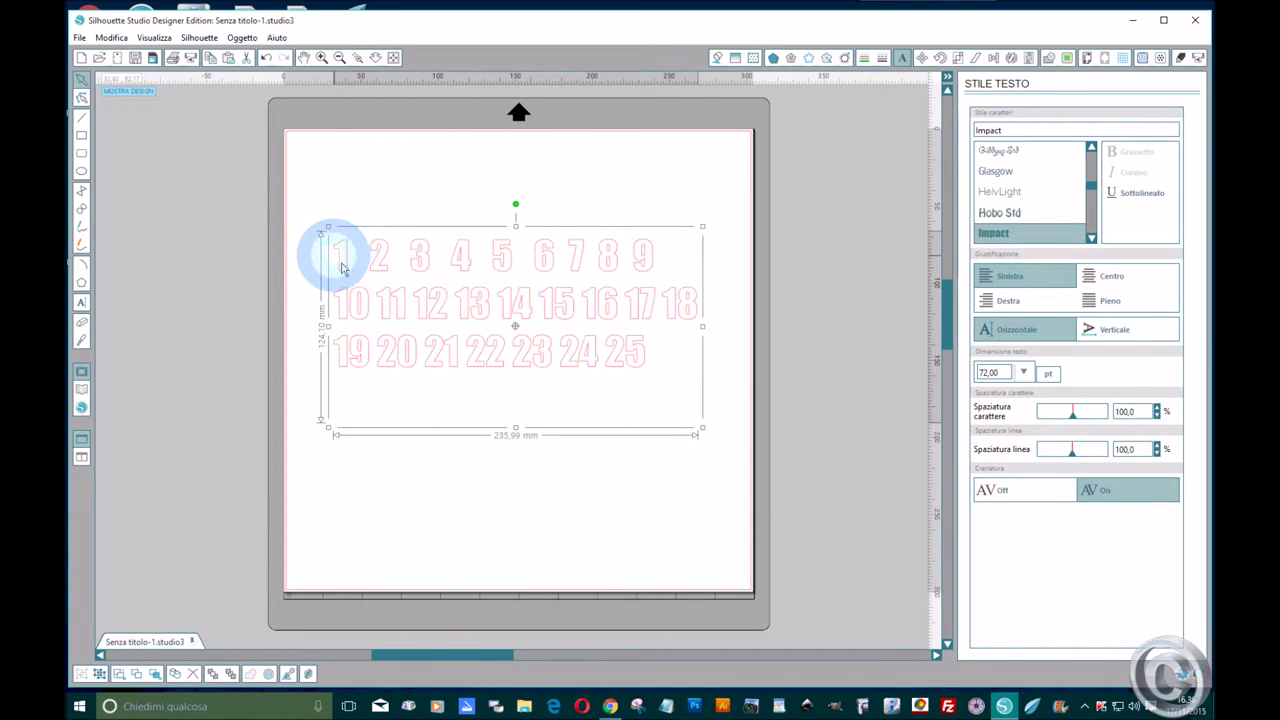
left_click(660, 362, "shift")
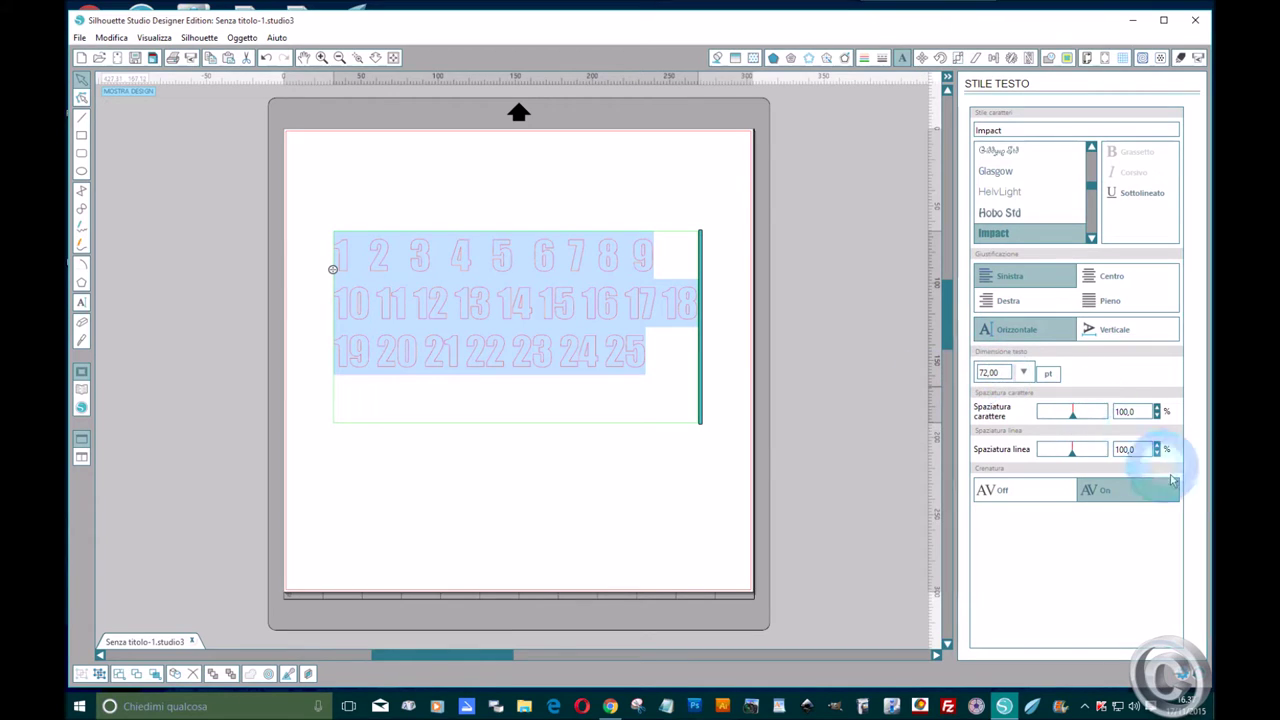
left_click(1023, 372)
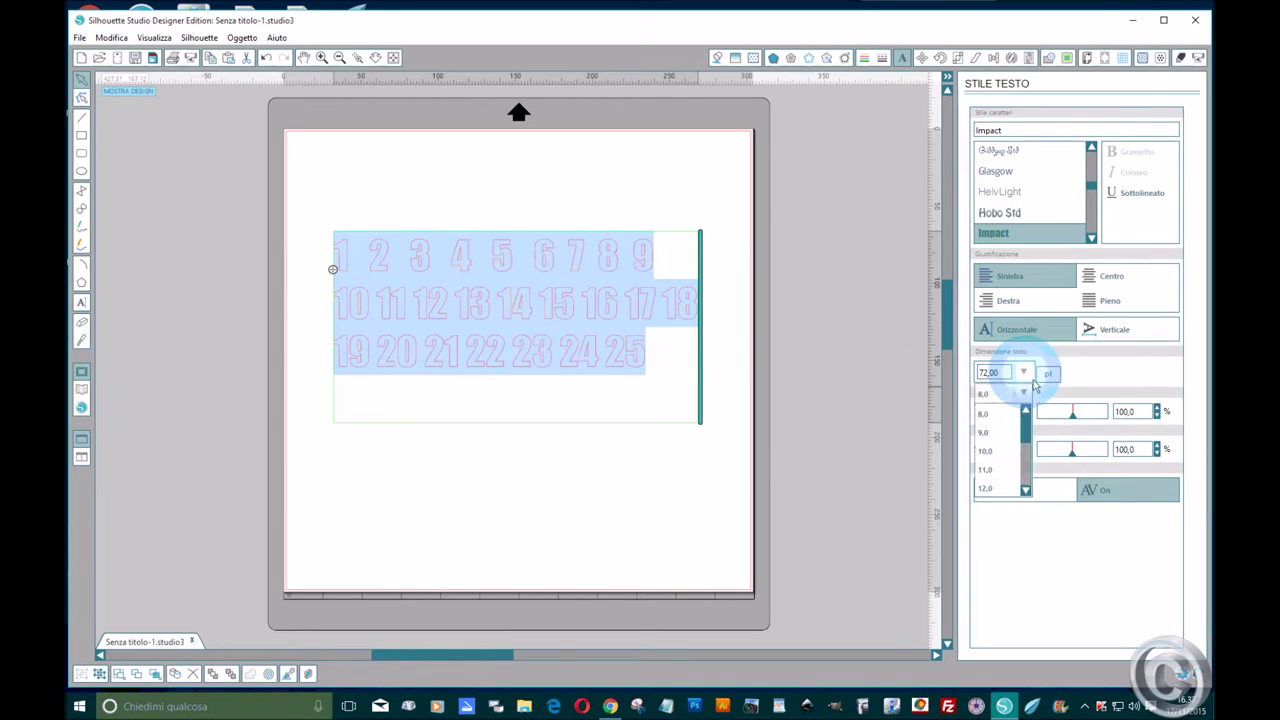
scroll(1000, 445, "down", 5)
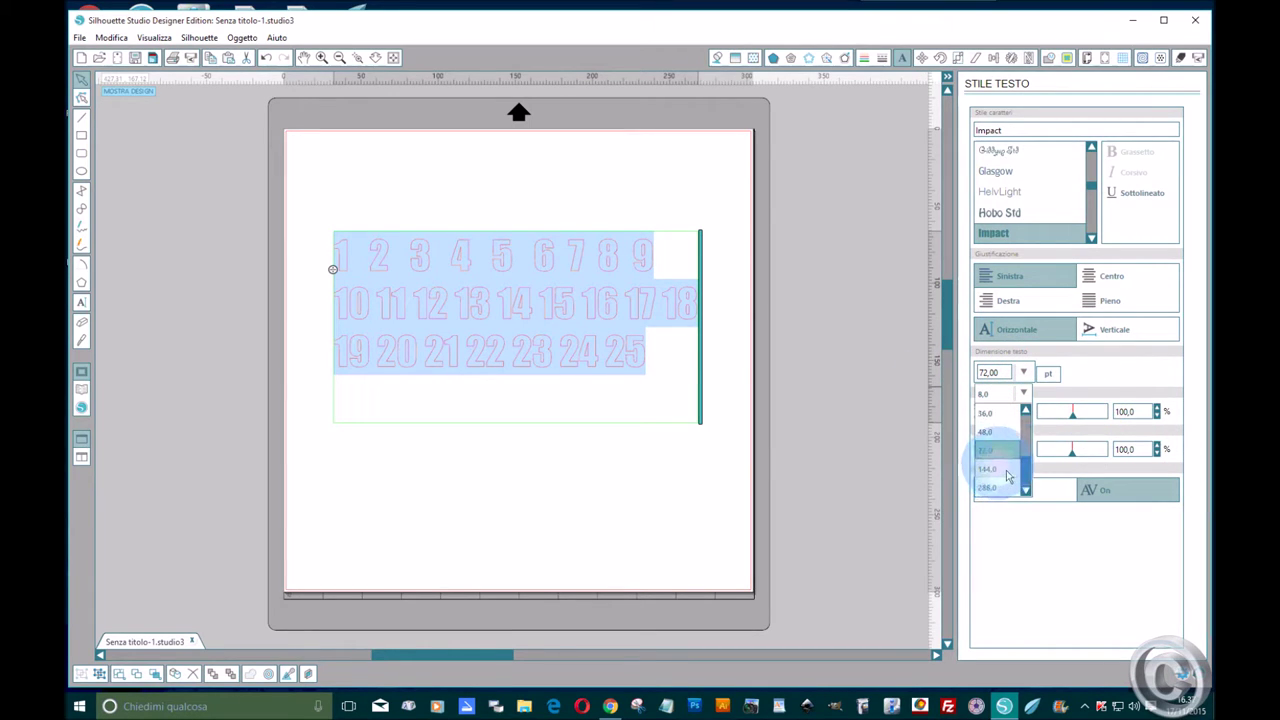
left_click(1008, 472)
left_click(500, 263)
- Separate the number text into individual digit shapes
right_click(486, 288)
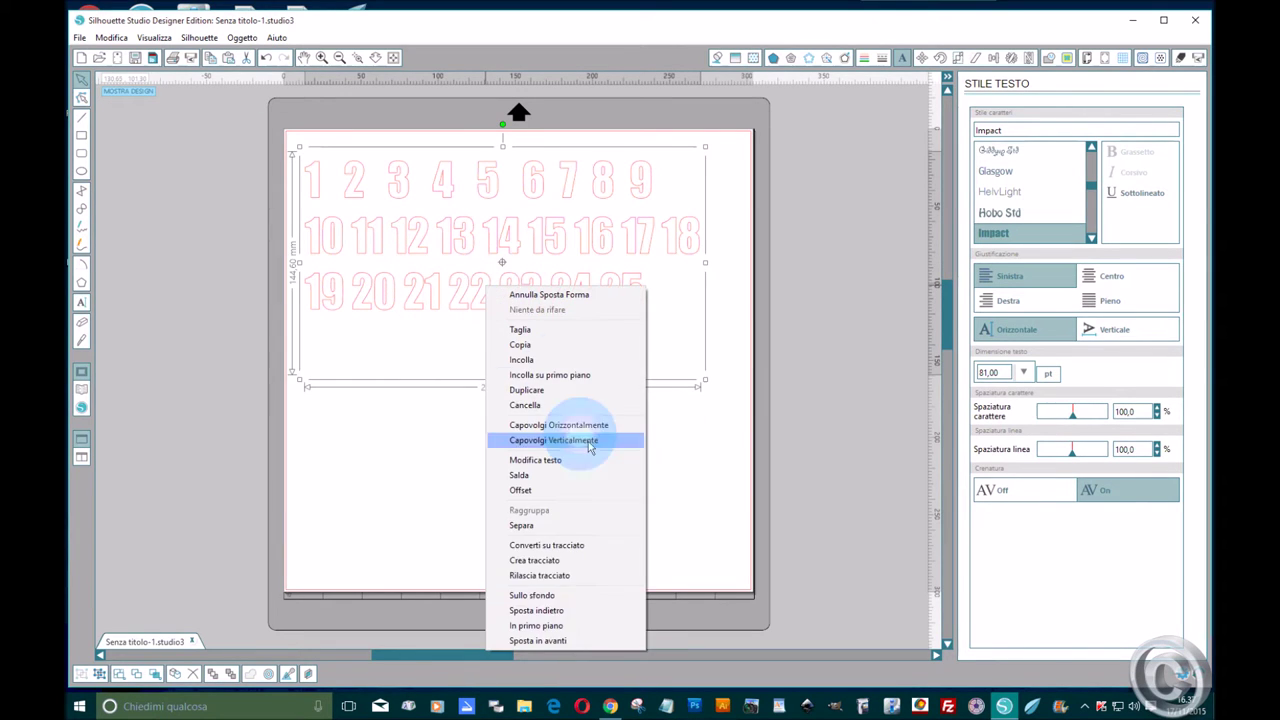
left_click(530, 525)
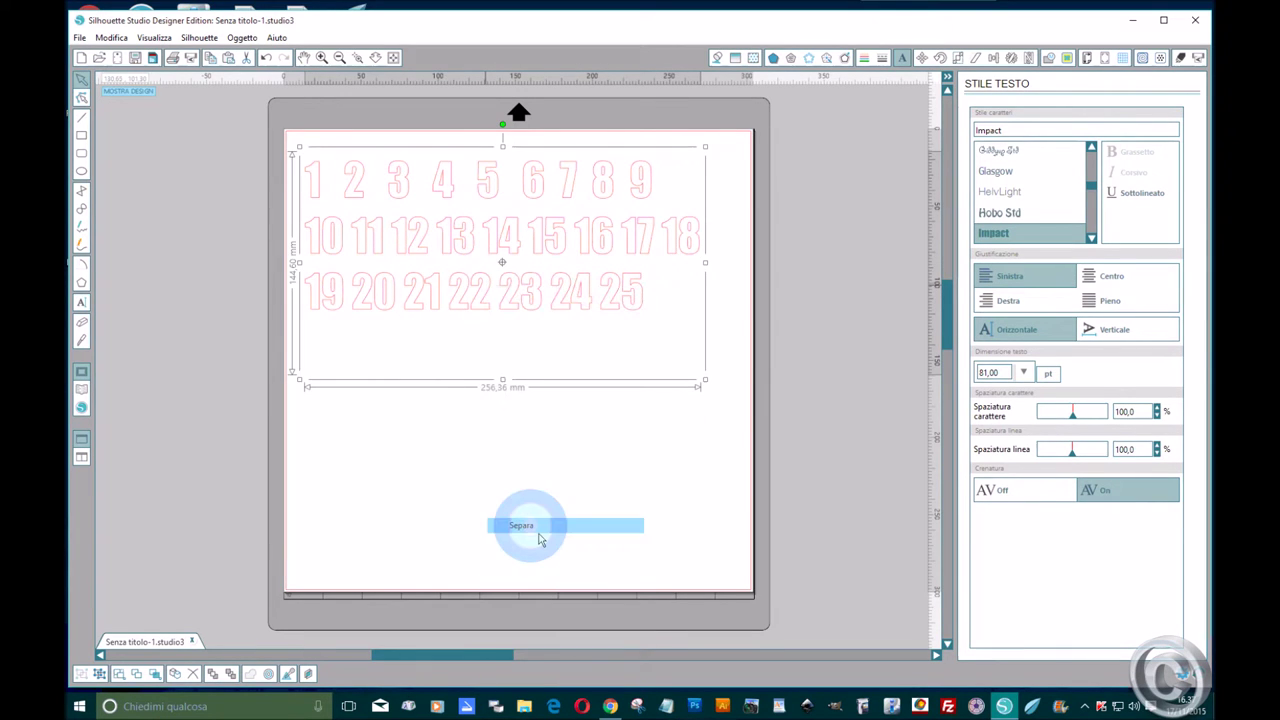
left_click(655, 478)
- Shift the digit 5 of the number 25 slightly and undo that move
left_click_drag(657, 325, 646, 320)
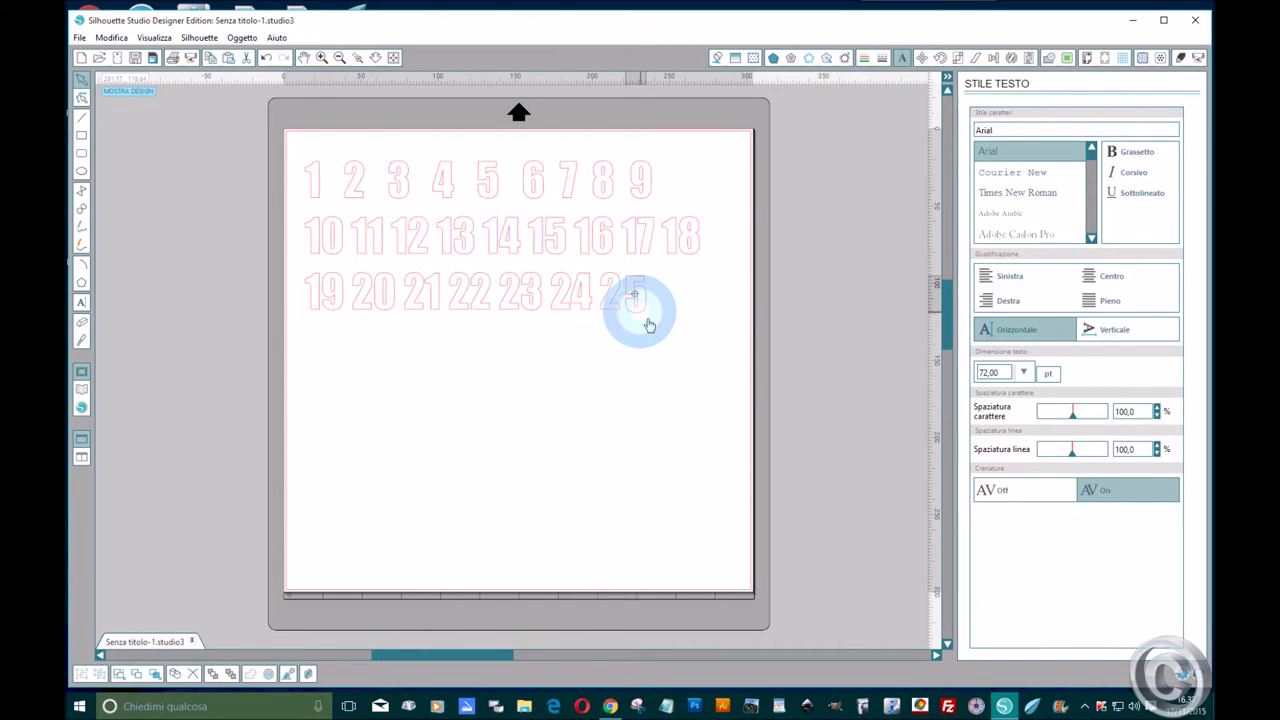
left_click(266, 58)
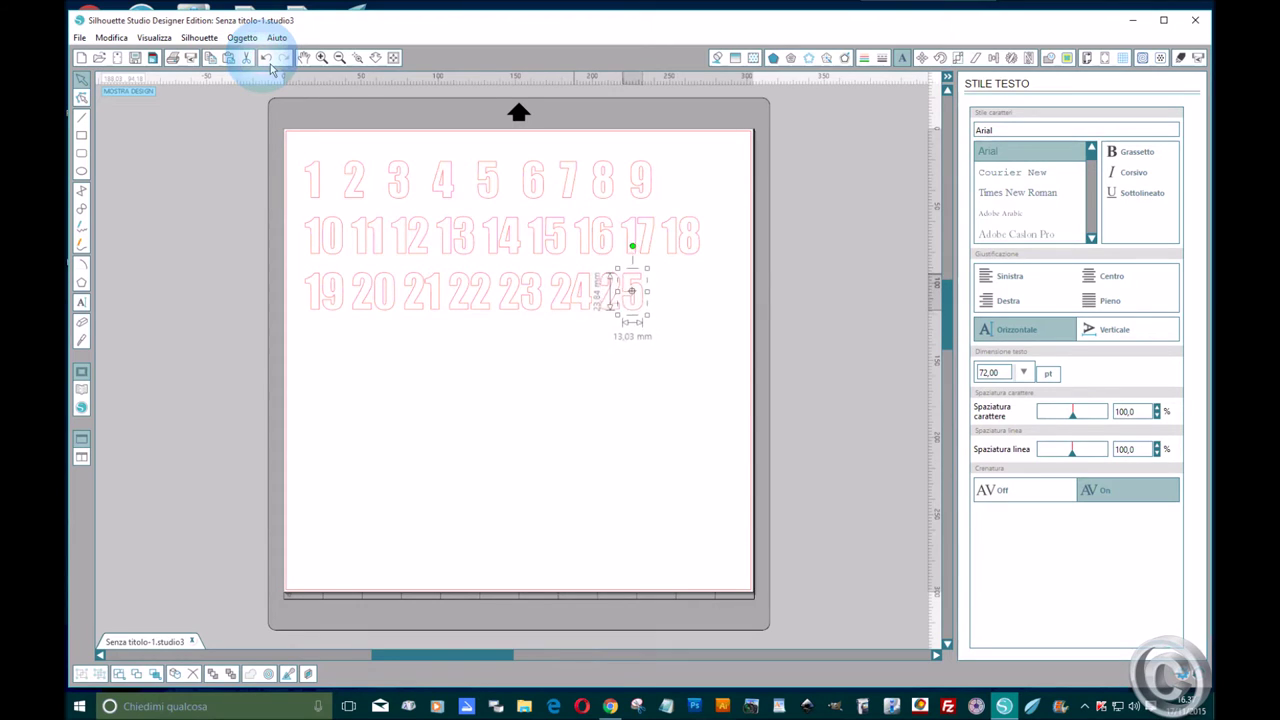
left_click(591, 400)
- Group the digits 2 and 5 of the number 25 into one object
left_click(628, 317)
left_click(618, 305, "shift")
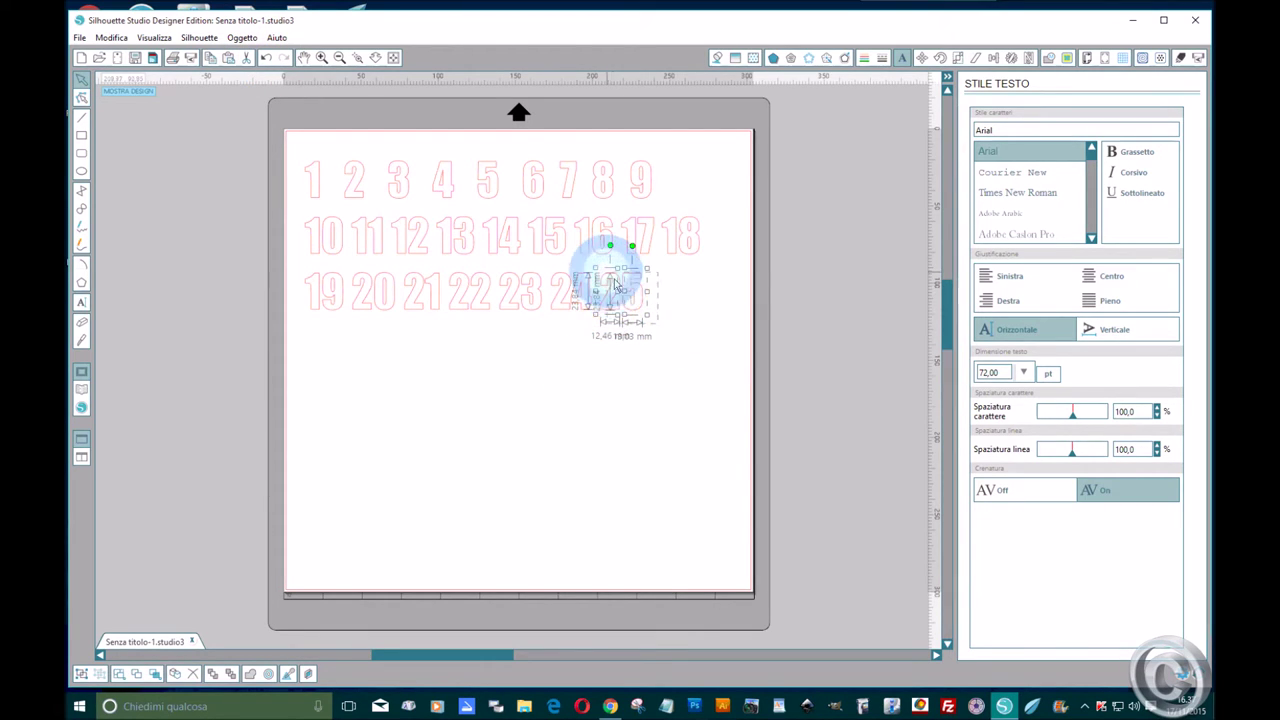
right_click(615, 303)
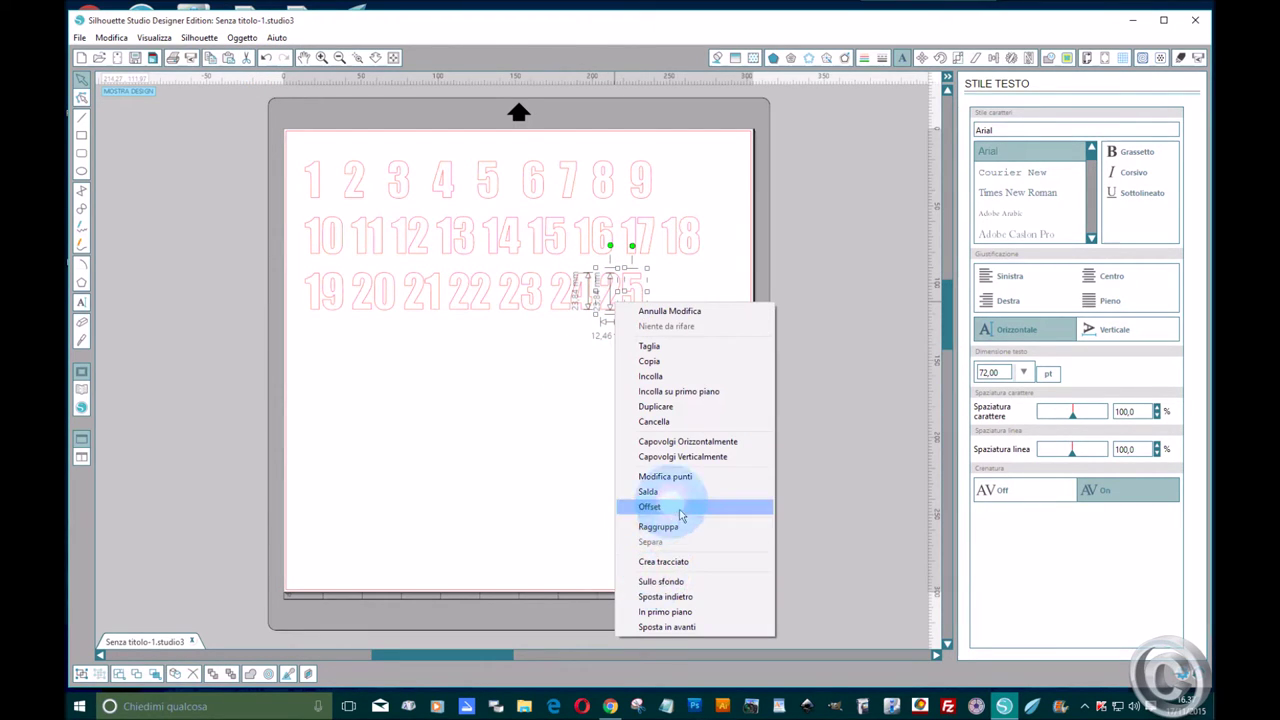
left_click(652, 526)
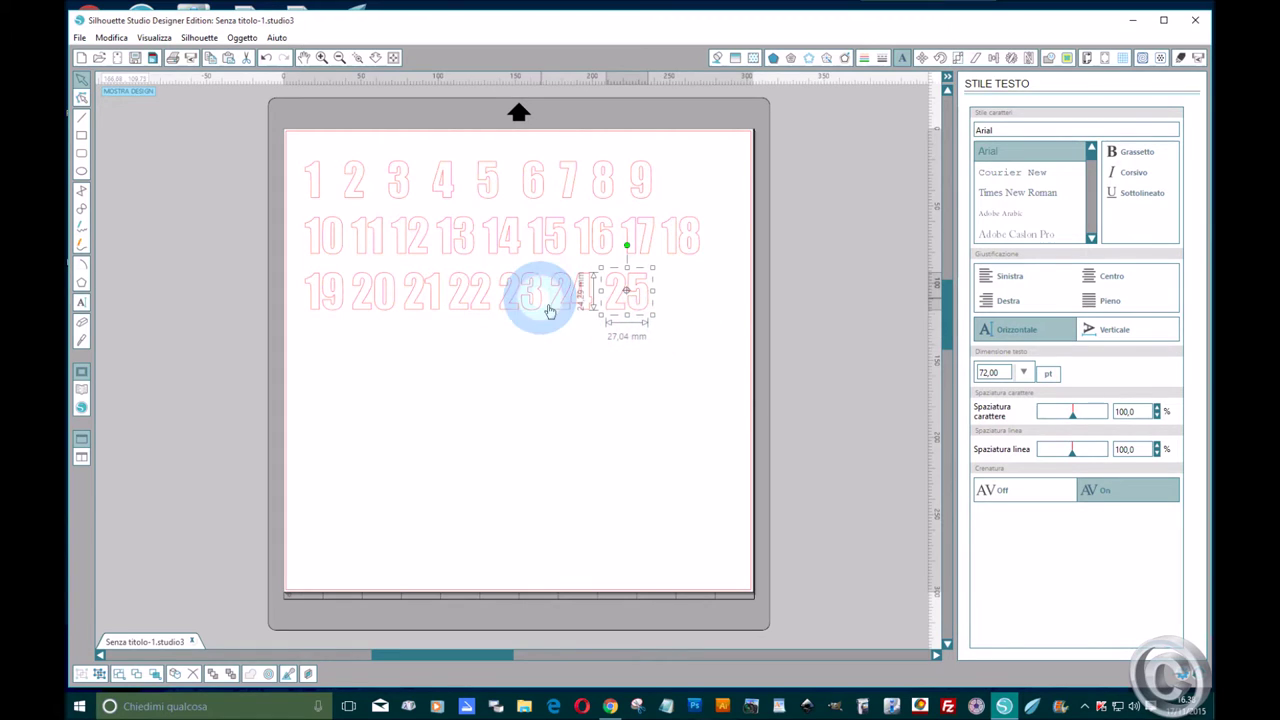
left_click(735, 390)
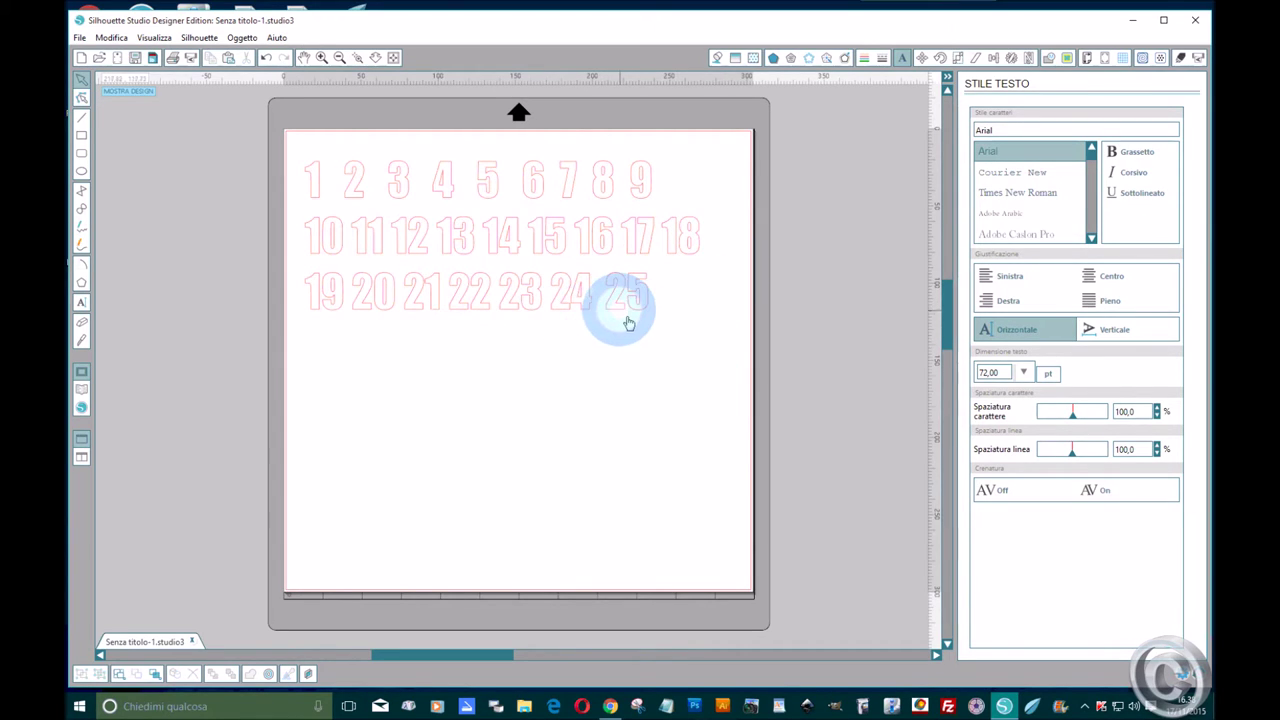
- Move the grouped 25 slightly up and to the right, away from the 24
left_click_drag(628, 320, 652, 310)
left_click(597, 340)
left_click(572, 296)
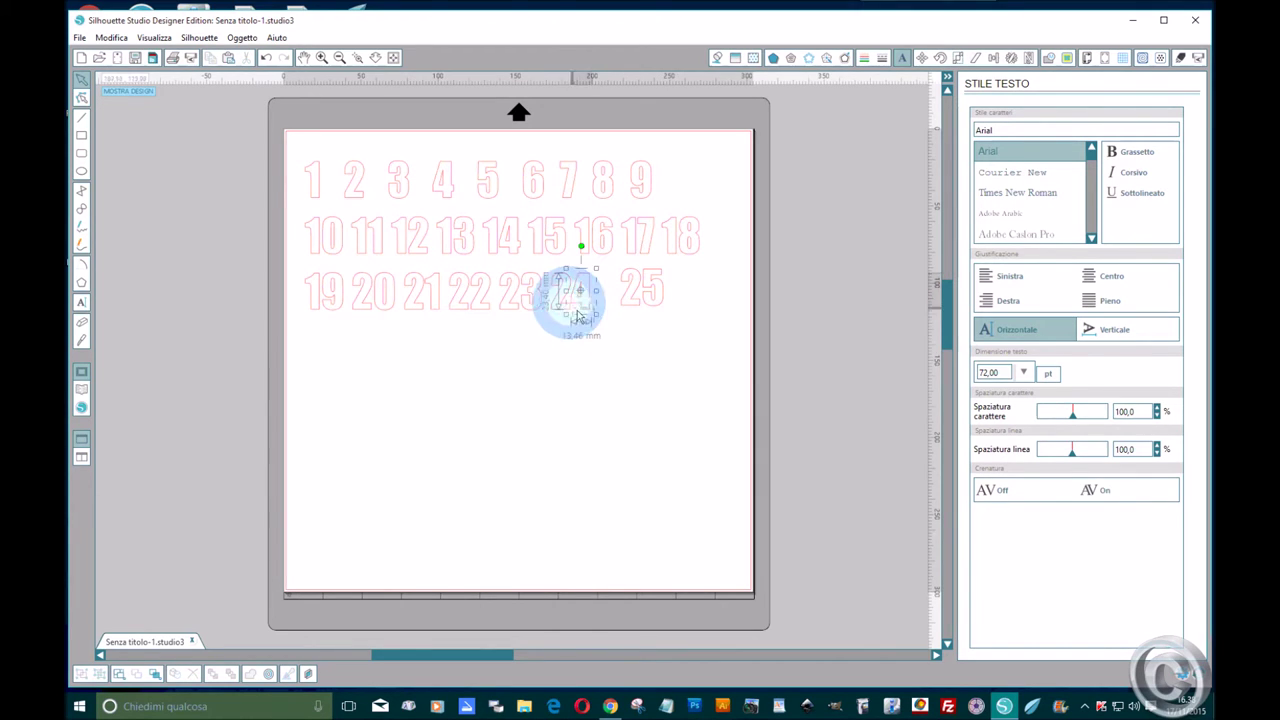
left_click(647, 357)
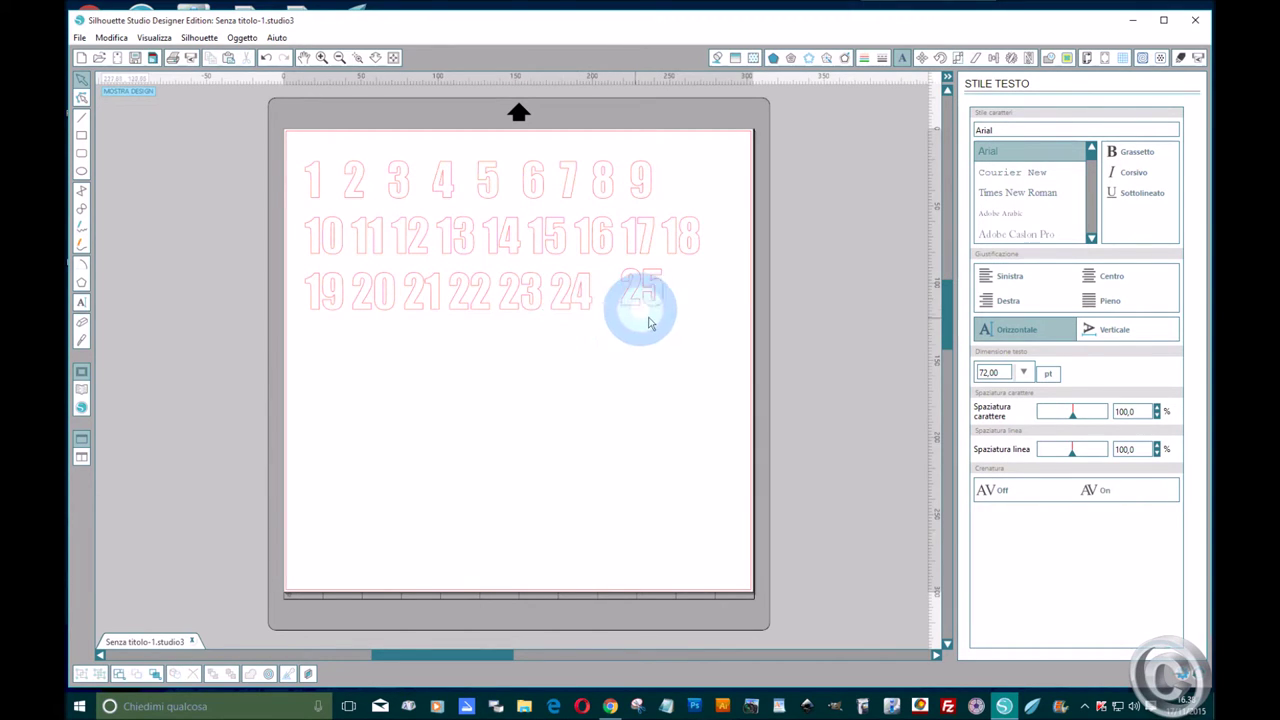
- Move the grouped 25 further right in the third row and group the digits 2 and 4 of the number 24
left_click_drag(654, 312, 700, 318)
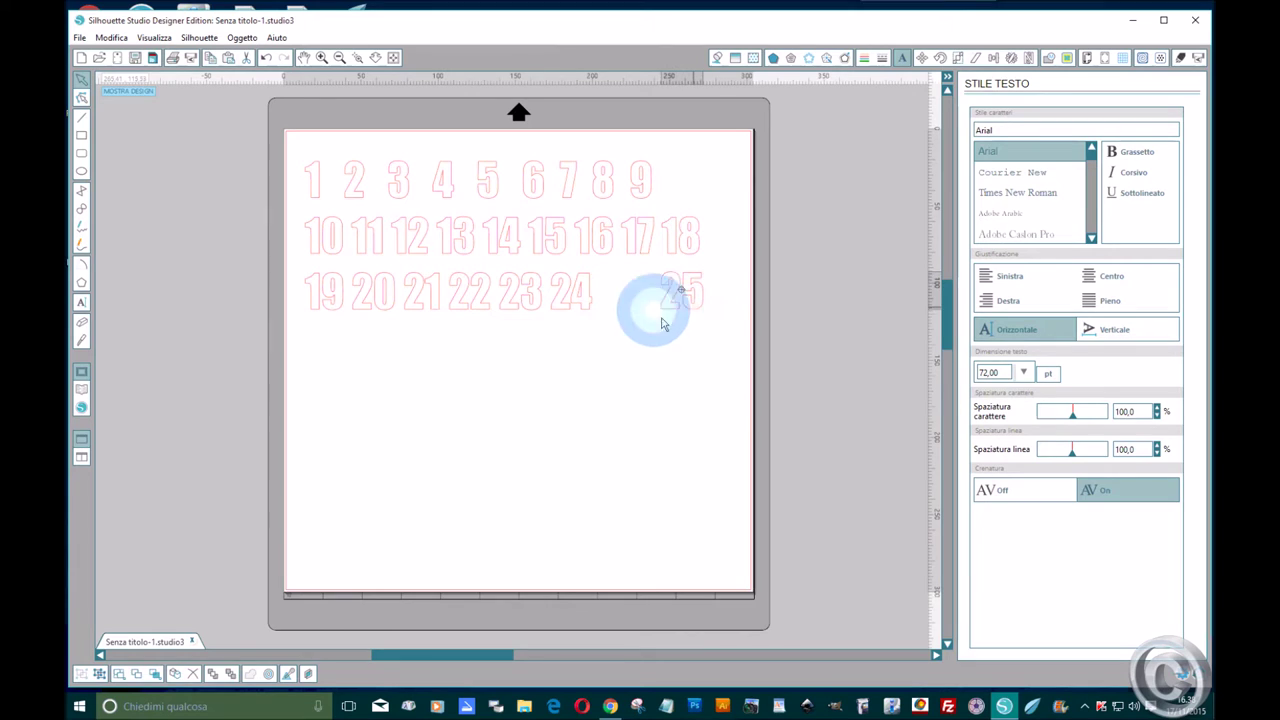
mouse_move(575, 295)
left_mouse_down()
mouse_move(557, 286)
mouse_move(573, 290)
left_mouse_up()
right_click(572, 290)
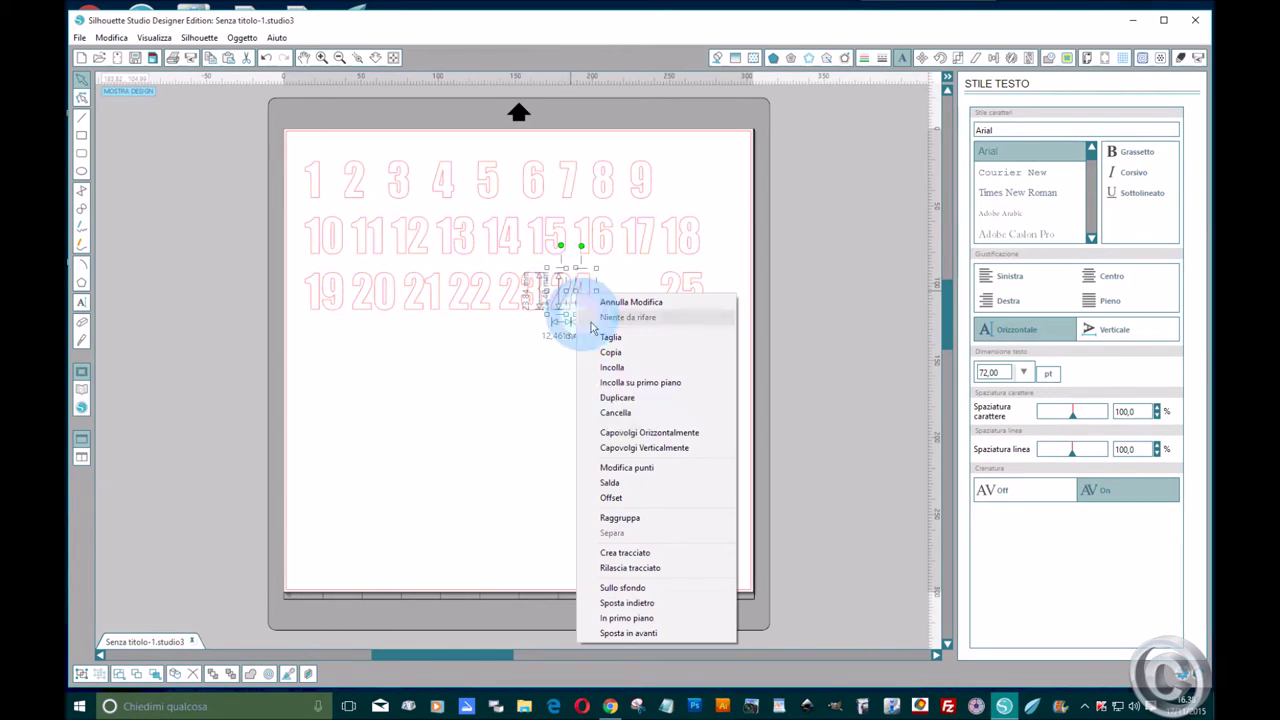
left_click(630, 517)
- Space out the third row by moving the 24 and then the 23 to the right
left_click_drag(580, 295, 608, 292)
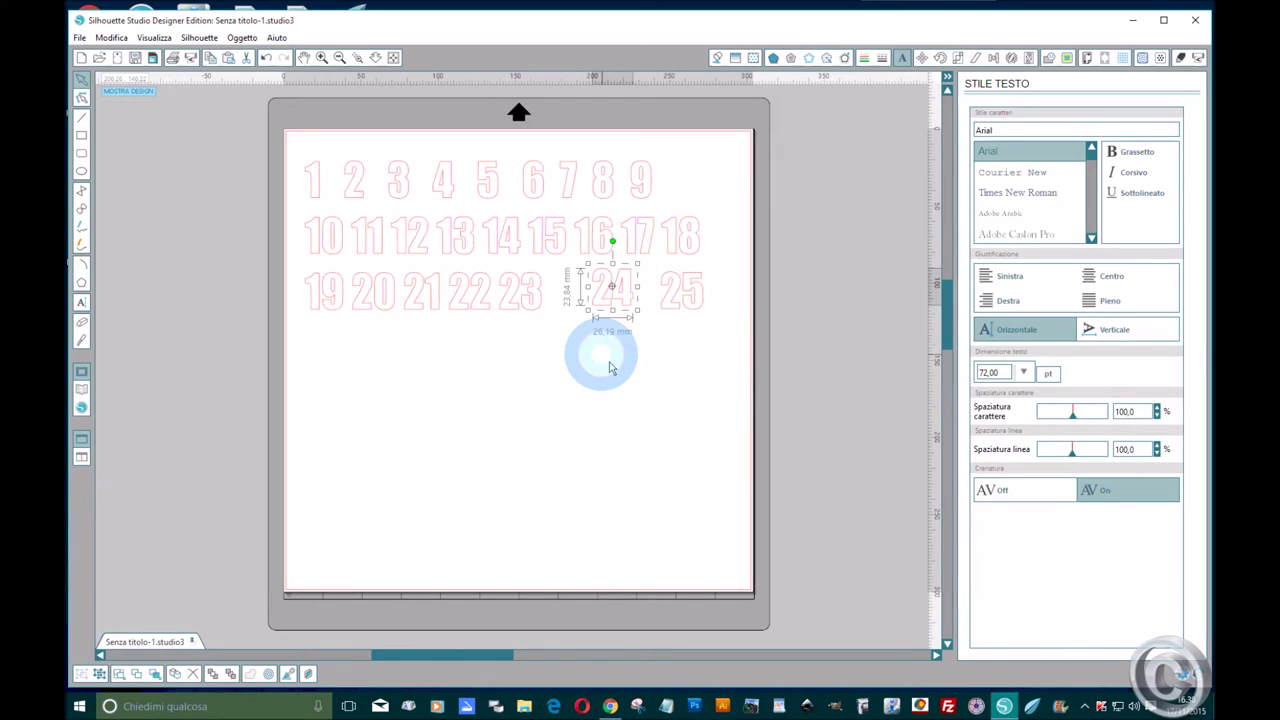
left_click_drag(505, 302, 537, 302)
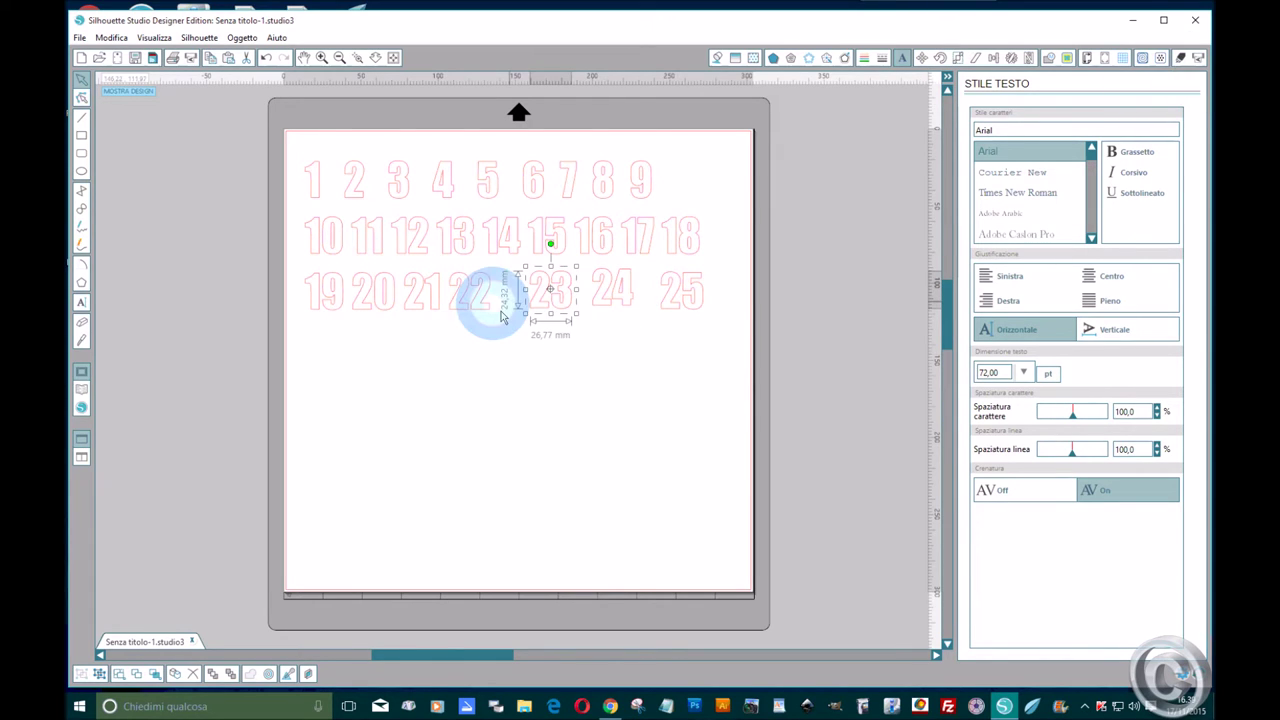
- Choose Carta Sagomata Glitter/Lanuginoso as the material type in the cut settings
left_click(1182, 60)
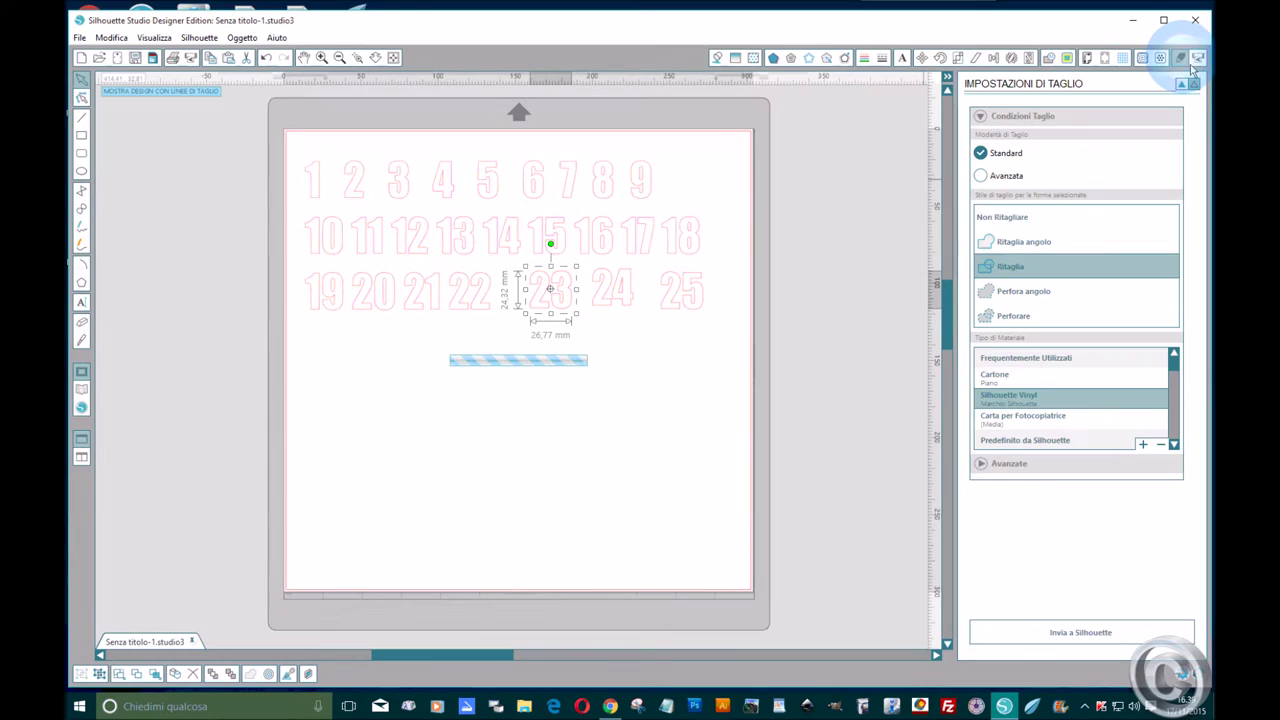
scroll(1060, 410, "down", 5)
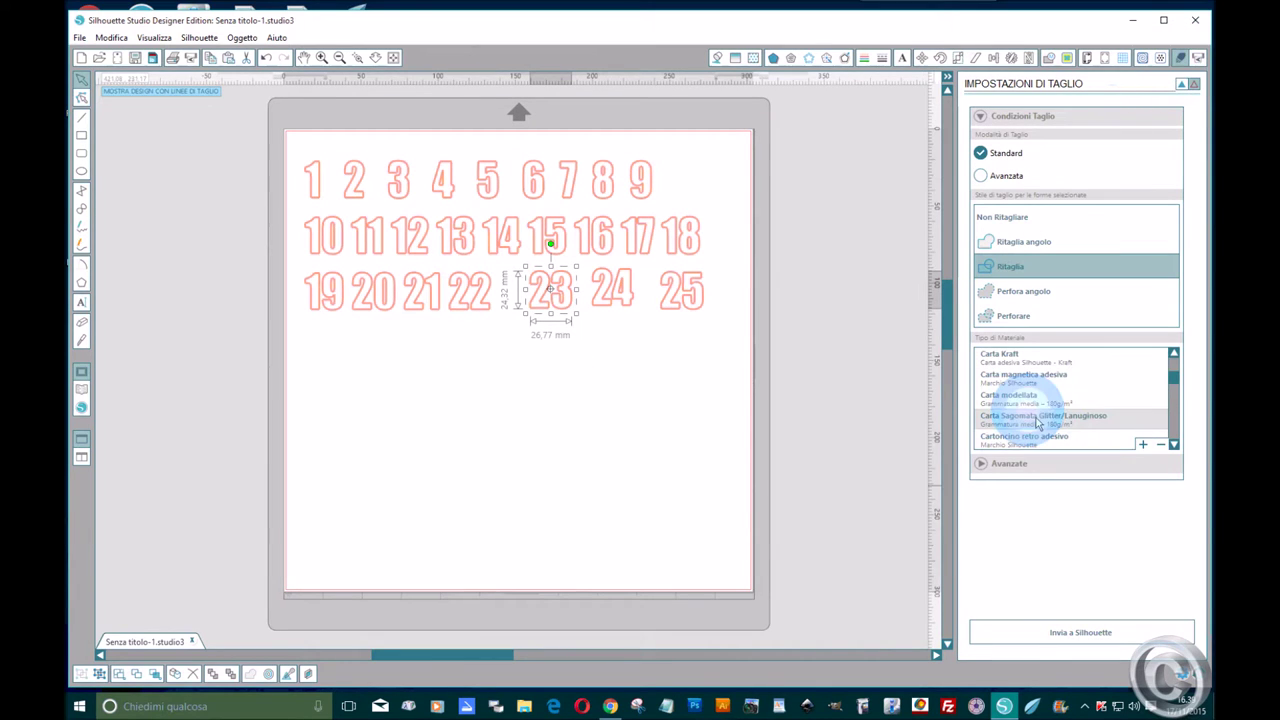
scroll(1065, 420, "down", 2)
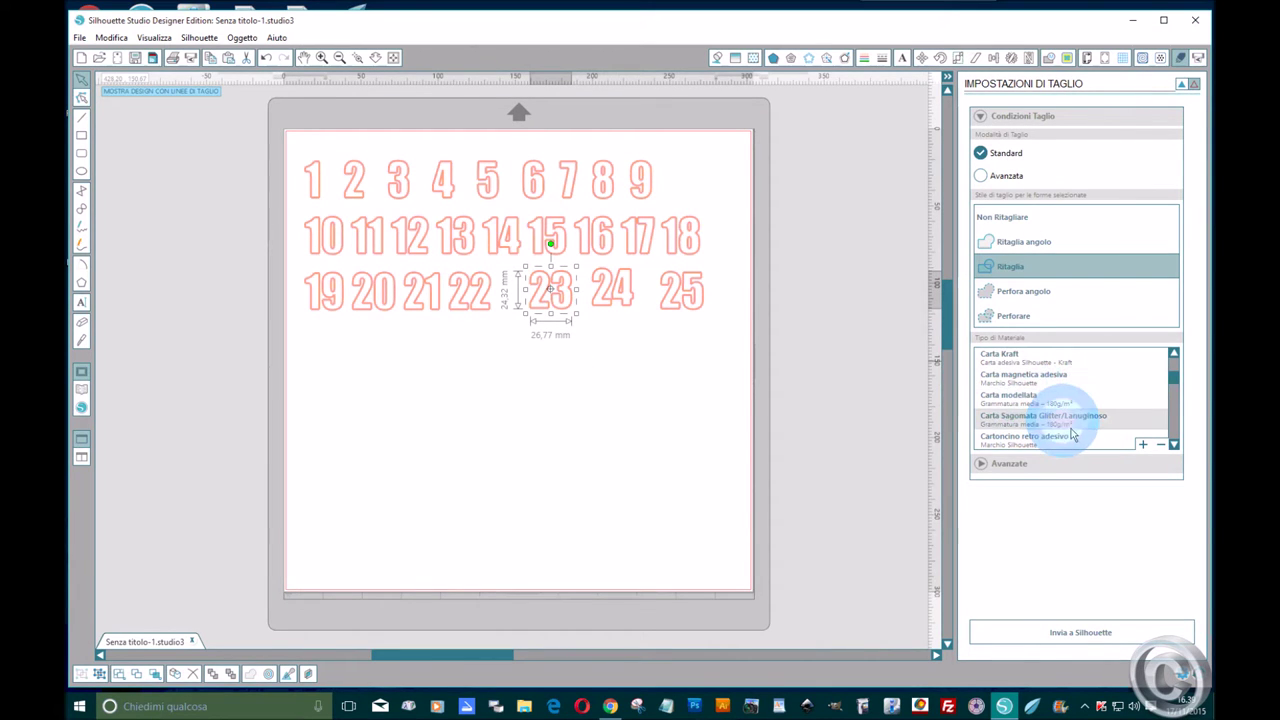
scroll(1070, 370, "up", 1)
scroll(1068, 385, "down", 1)
left_click(1065, 385)
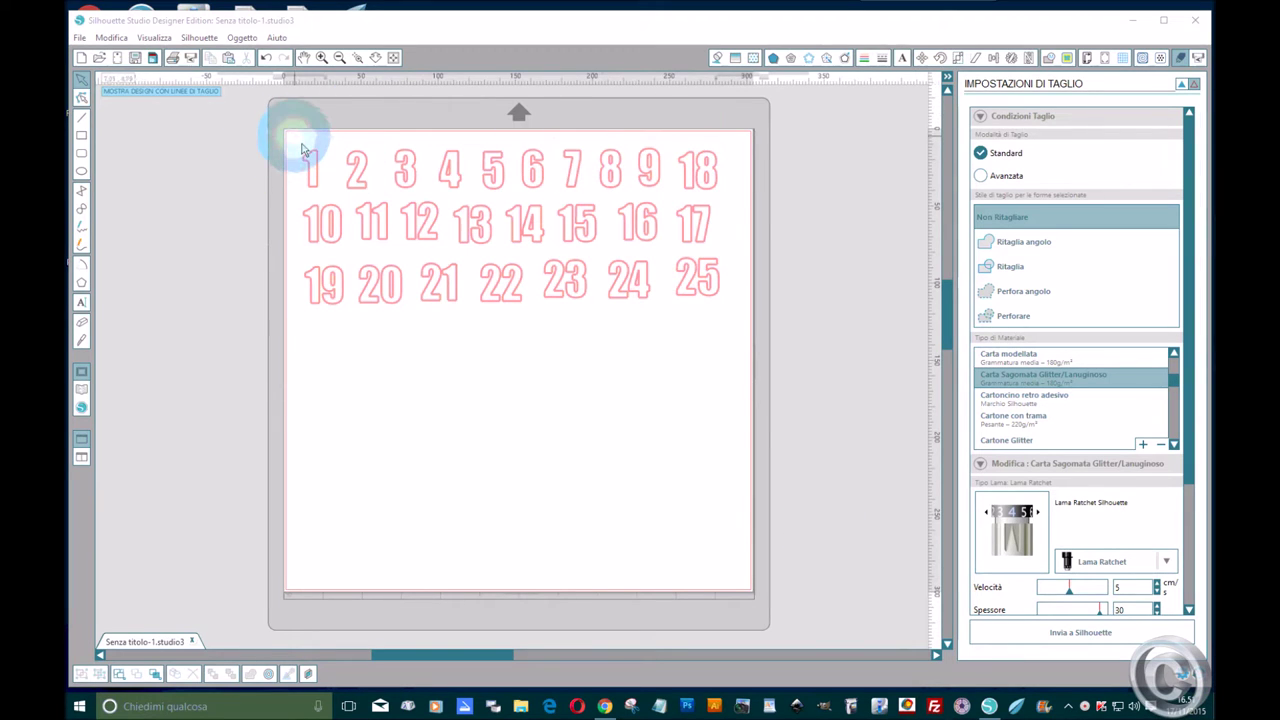
- Group all the numbers from 1 to 25 into one object and flip it horizontally
left_click_drag(300, 142, 729, 300)
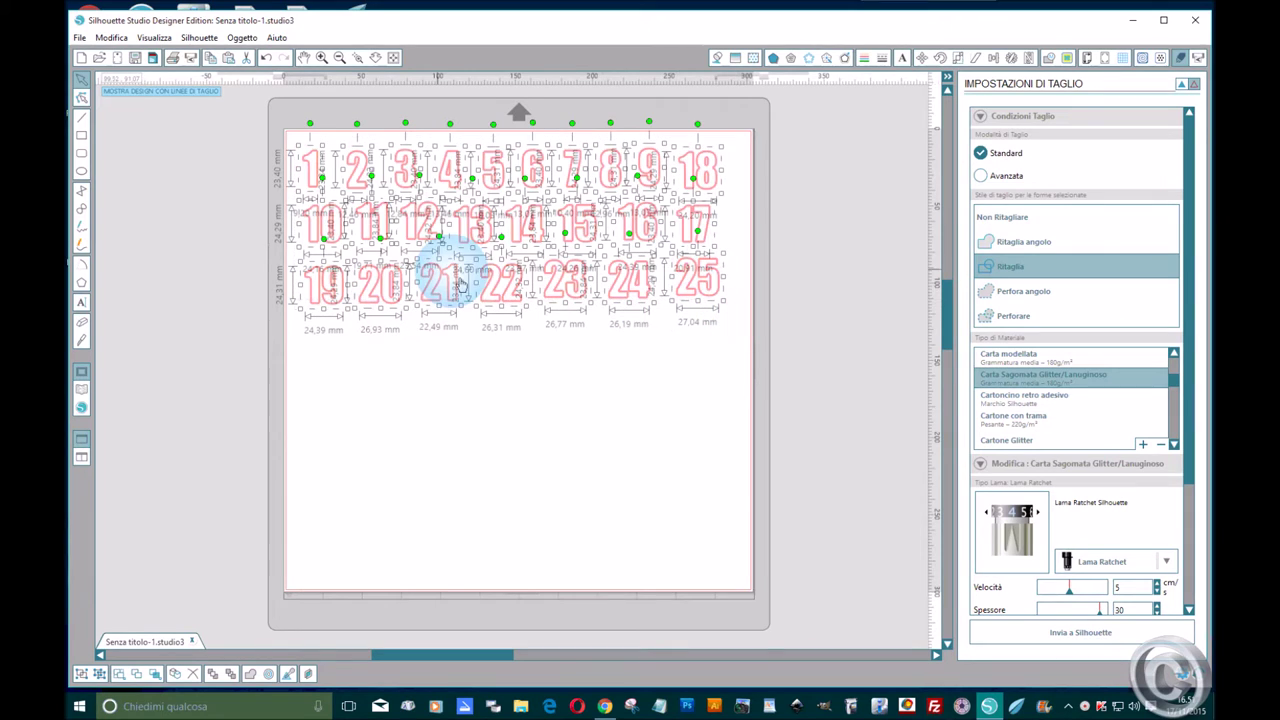
right_click(500, 285)
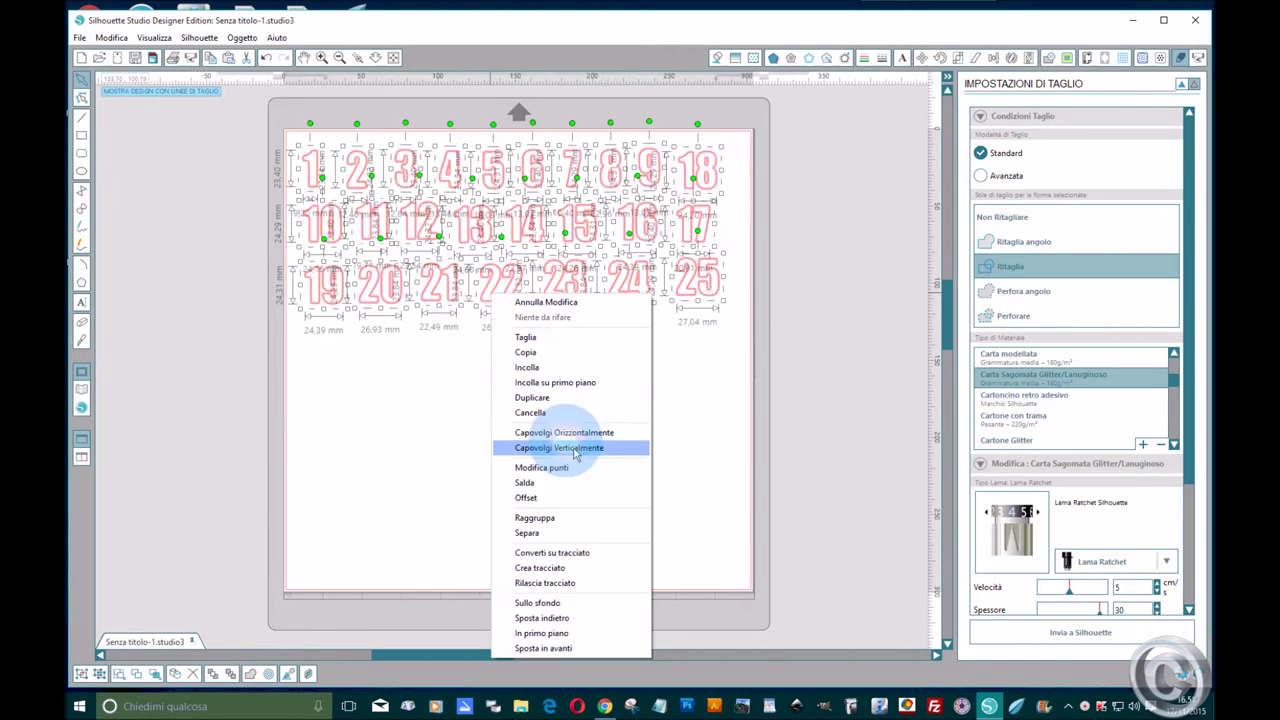
left_click(543, 518)
right_click(502, 270)
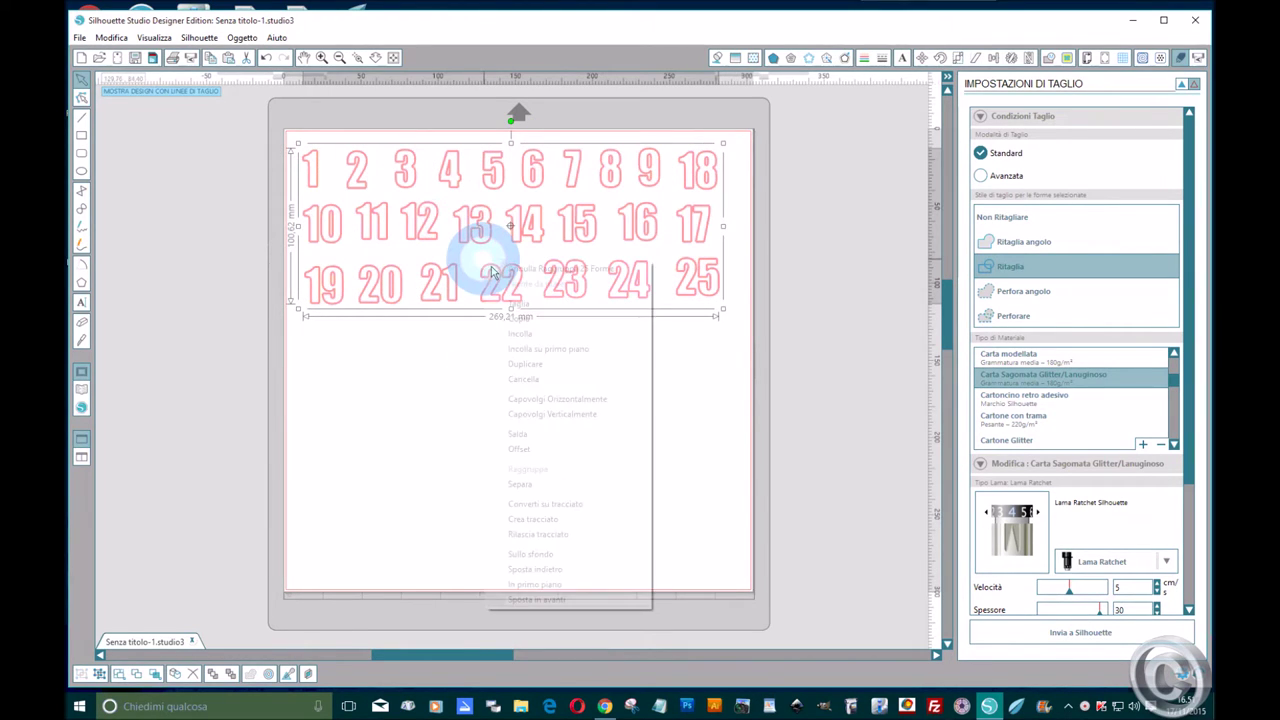
left_click(572, 401)
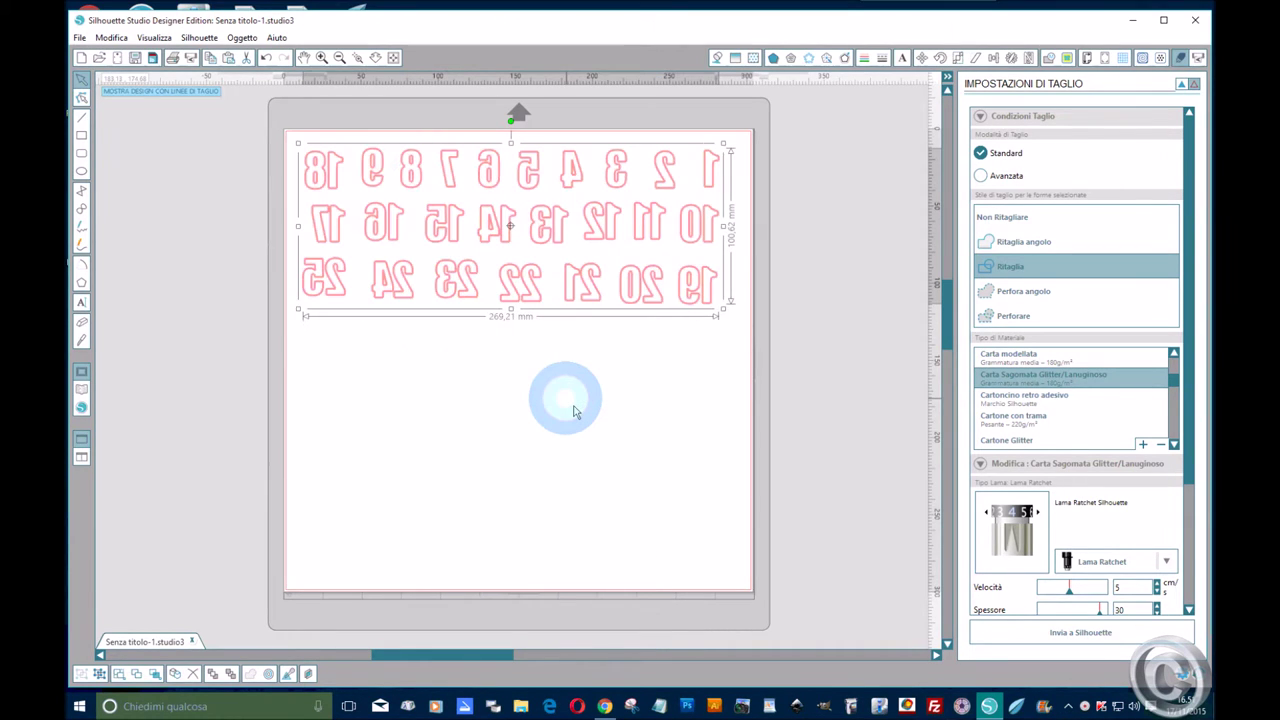